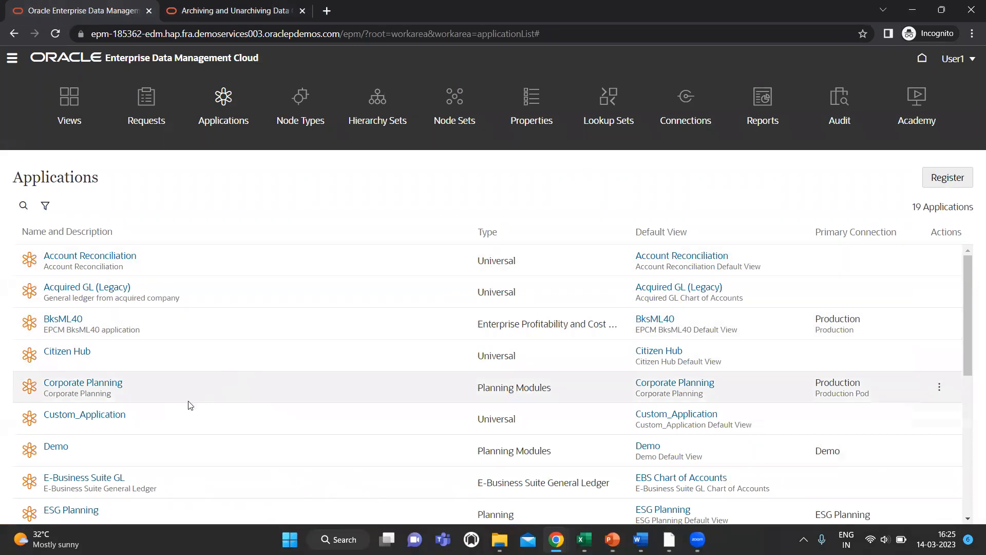
Step: Show the Custom_Application Entity viewpoint with node T and node 100 expanded to their children
scroll(189, 406, down, 1)
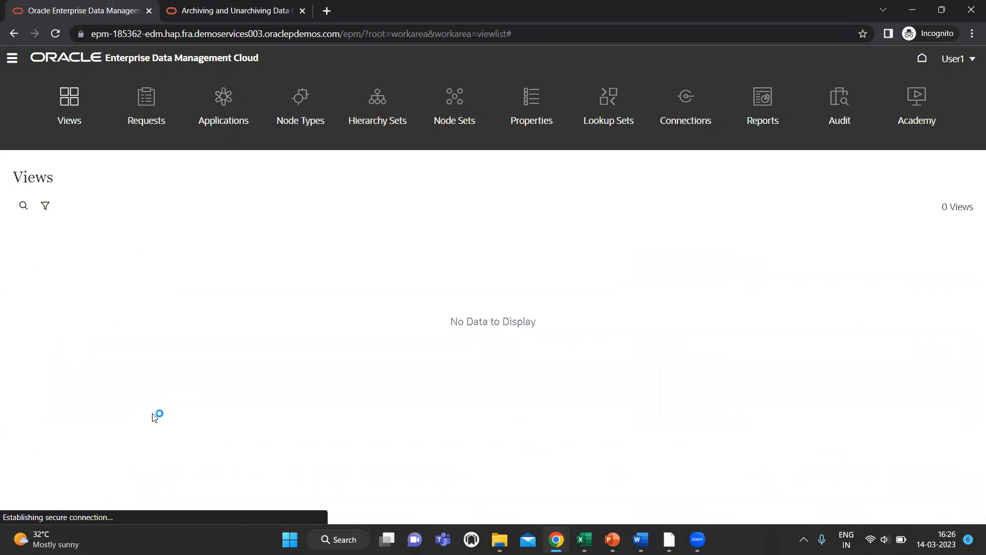
scroll(138, 418, down, 1)
scroll(138, 418, down, 3)
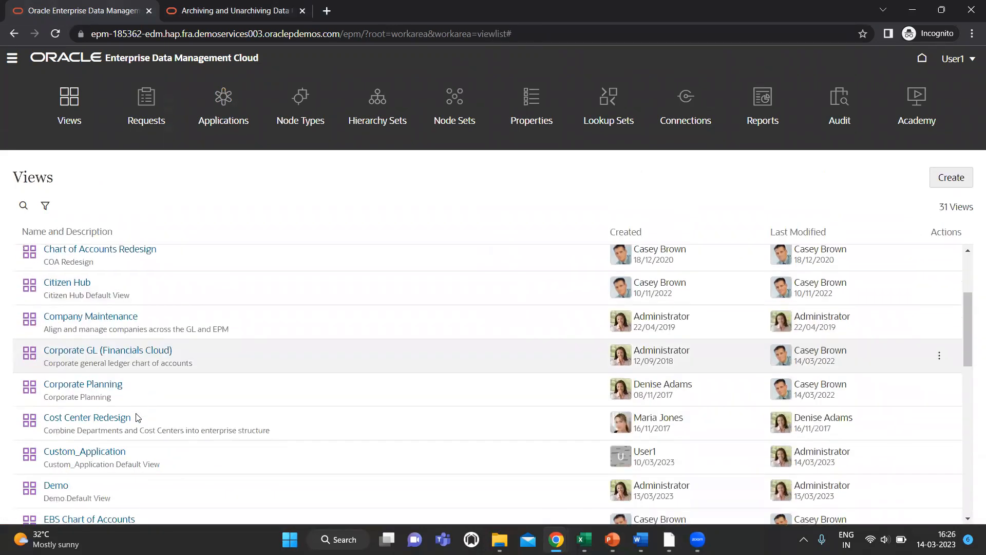
click(81, 416)
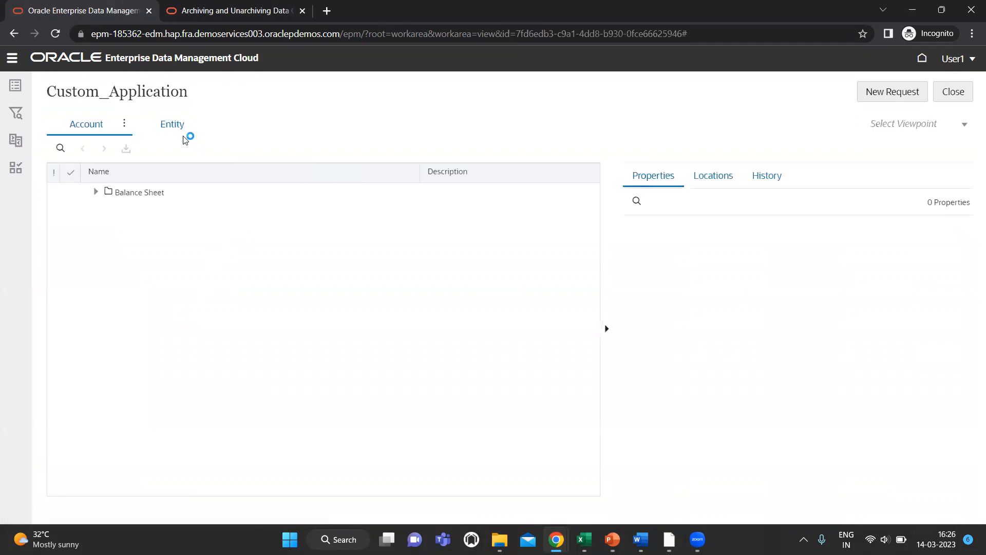
click(181, 128)
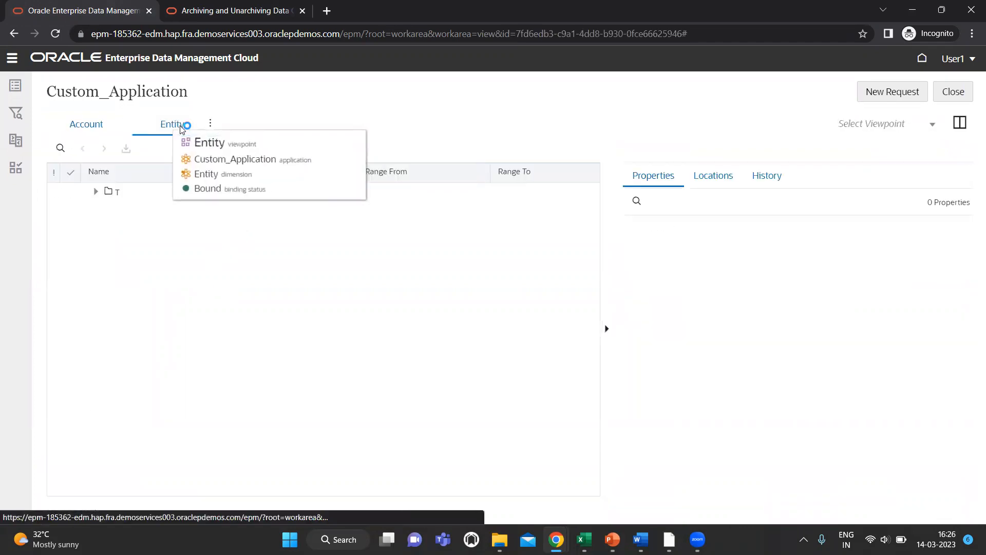
click(95, 193)
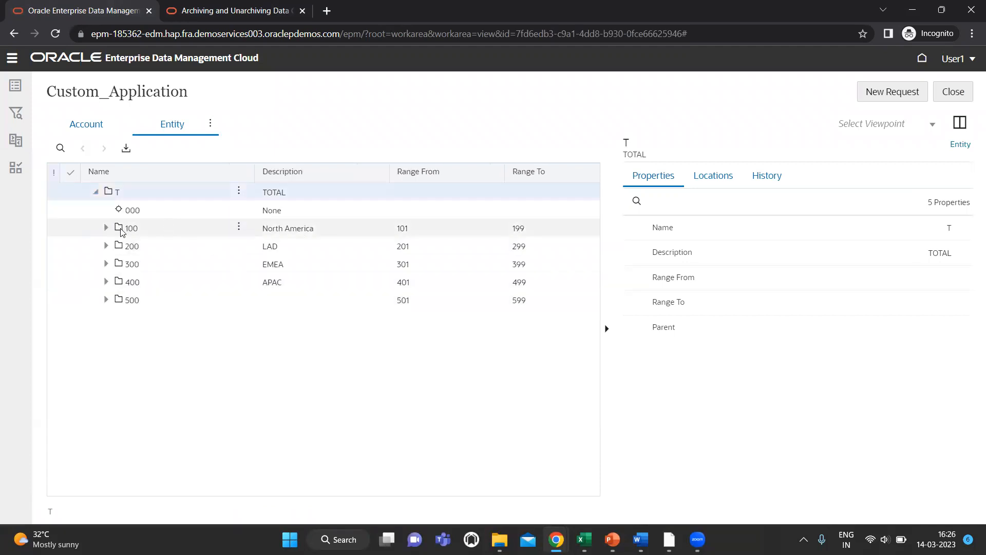
click(106, 229)
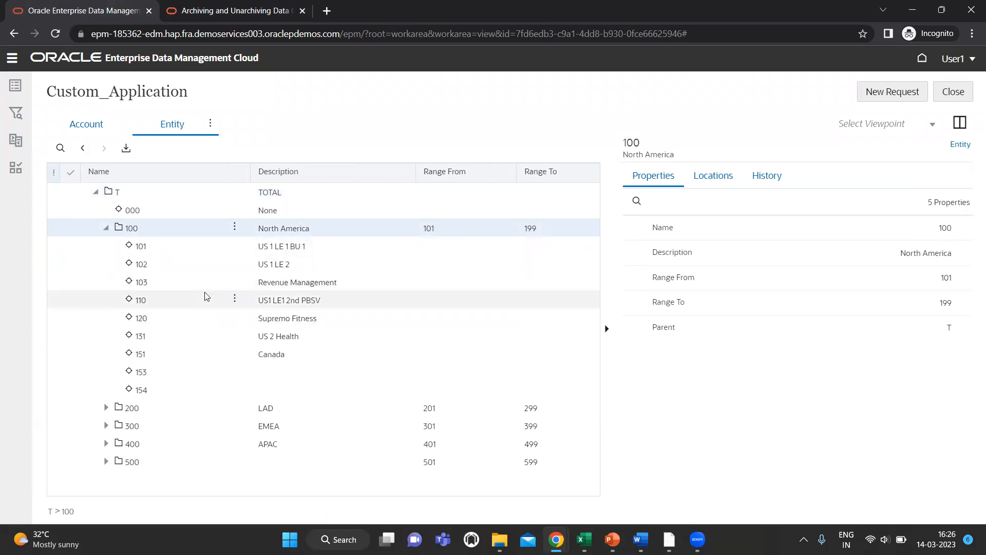
Step: Launch a blank Notepad from a Start search for 'txt'
key(super)
text(txt)
key(Return)
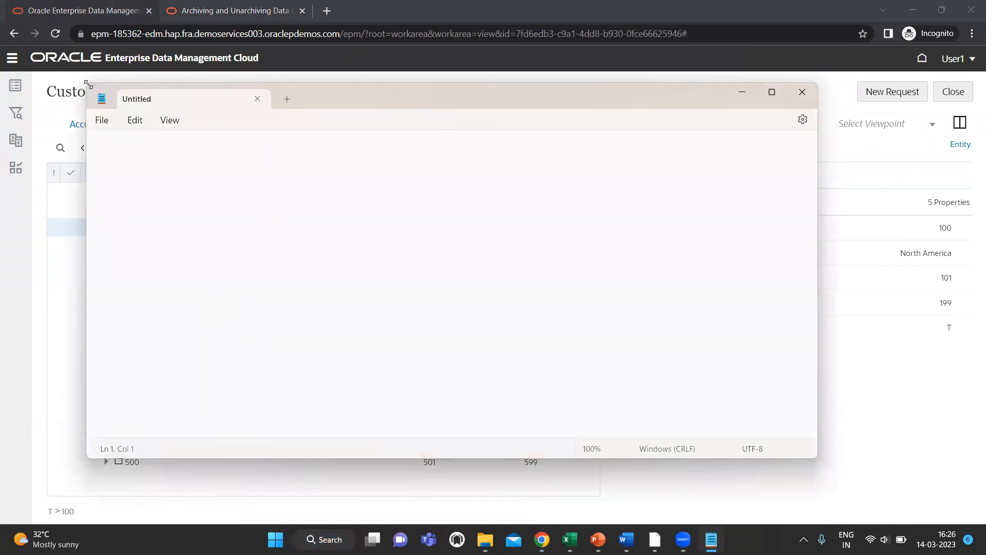
Step: Shrink Notepad beside the tree and write the heading 'Parent Node 100'
drag(88, 85, 404, 159)
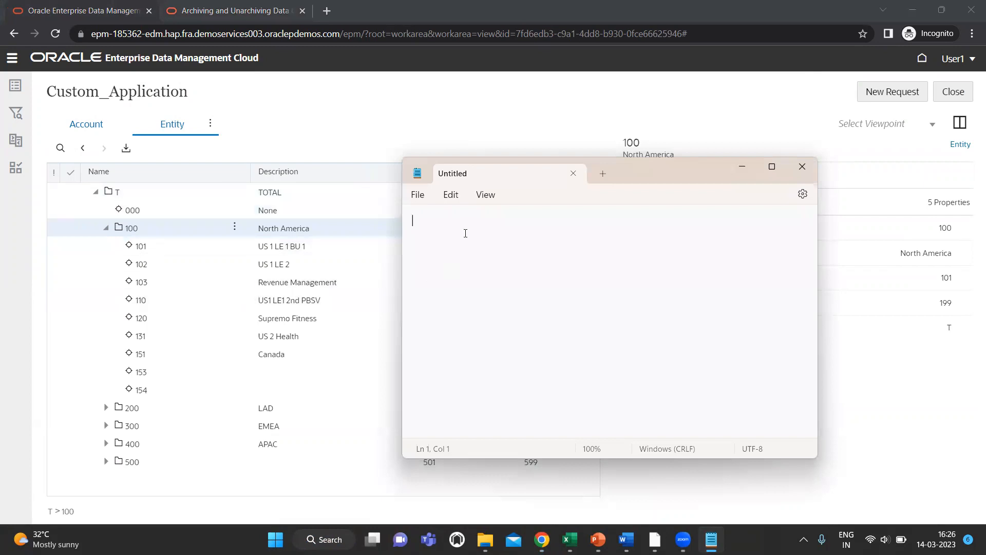
text(100 Parent)
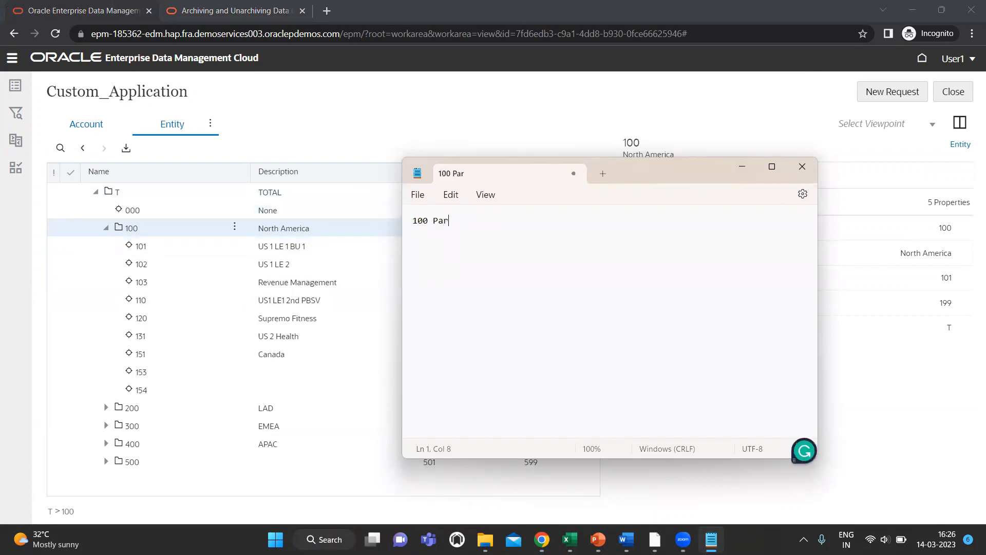
key(ctrl+shift+Left)
key(ctrl+x)
key(Left)
key(Left)
key(Left)
key(ctrl+v)
text(Nd)
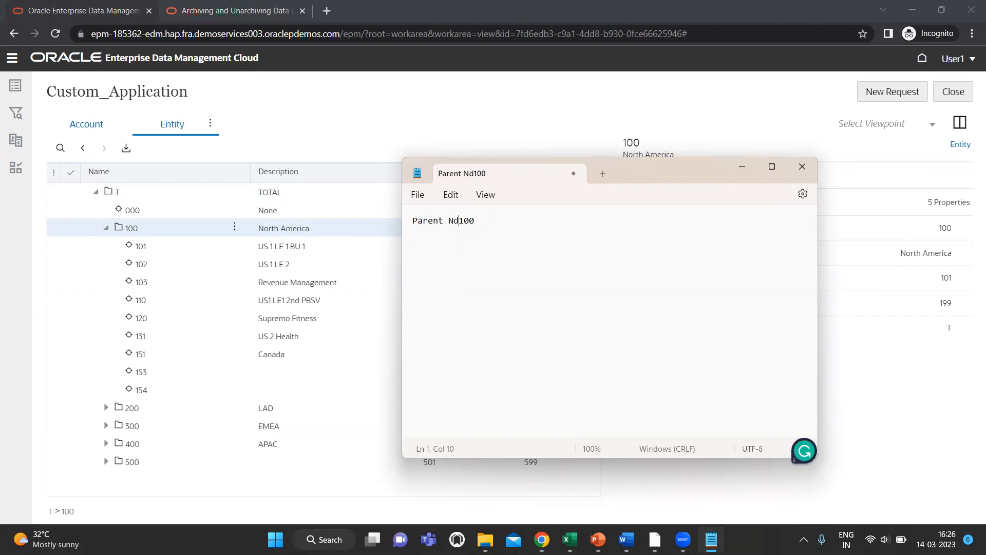
key(BackSpace)
text(ode)
key(Return)
key(Return)
Step: List entity 101 under the heading, then bring up the window switcher
text(101 			)
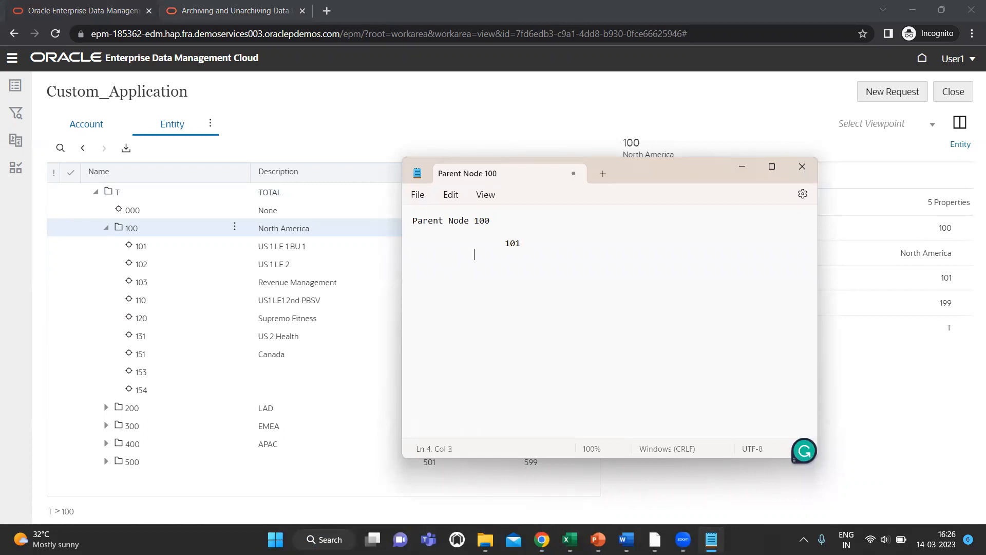
text(15)
key(alt+Tab)
key(Tab)
key(Tab)
key(Tab)
key(Tab)
key(Tab)
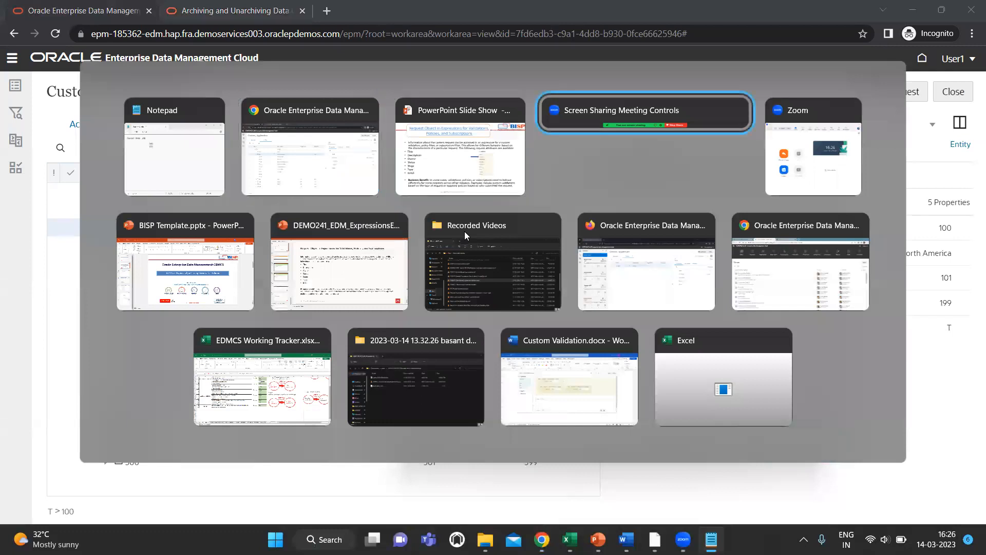
Step: Check the other browser's EDM session, return to Notepad and clear line 4
key(Tab)
key(Tab)
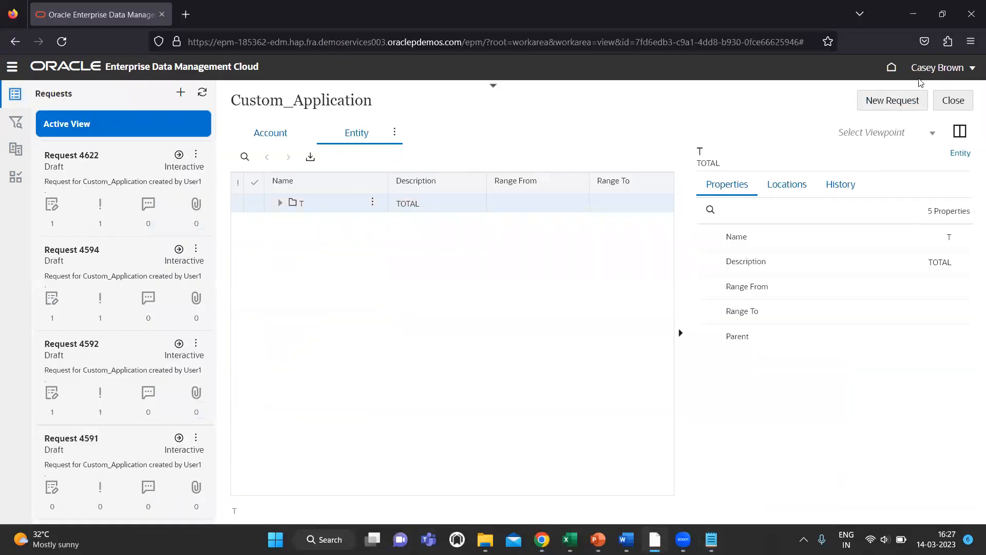
key(alt+Tab)
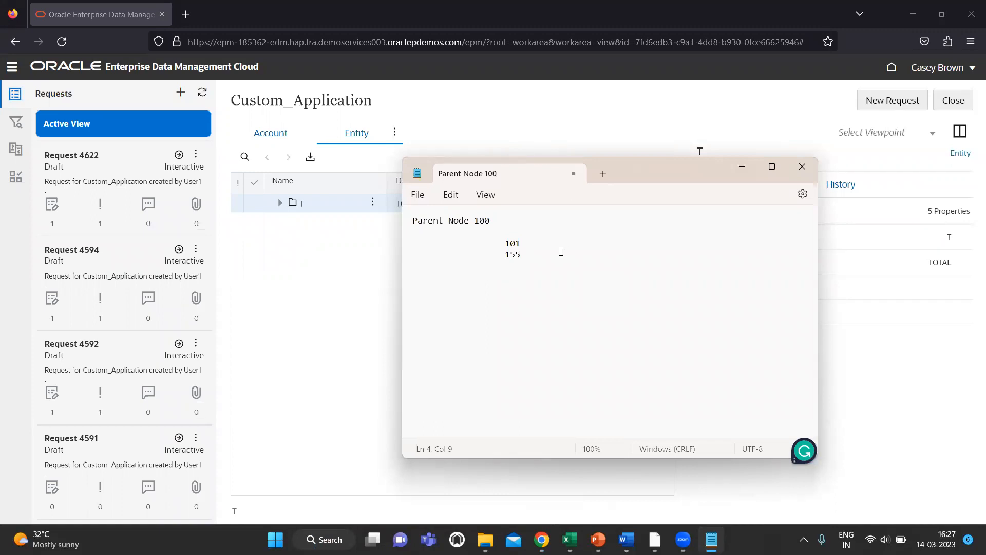
key(BackSpace)
key(BackSpace)
key(BackSpace)
key(BackSpace)
key(BackSpace)
text(155)
key(BackSpace)
key(BackSpace)
key(BackSpace)
Step: Note 'Add child (should Get approval For Adding node other than' the exempt user, widening Notepad
text(Add)
text( child )
text((Neesd)
key(BackSpace)
key(BackSpace)
key(BackSpace)
key(BackSpace)
key(BackSpace)
text(shpuld)
key(BackSpace)
key(BackSpace)
key(BackSpace)
key(BackSpace)
text(ould Get approval For )
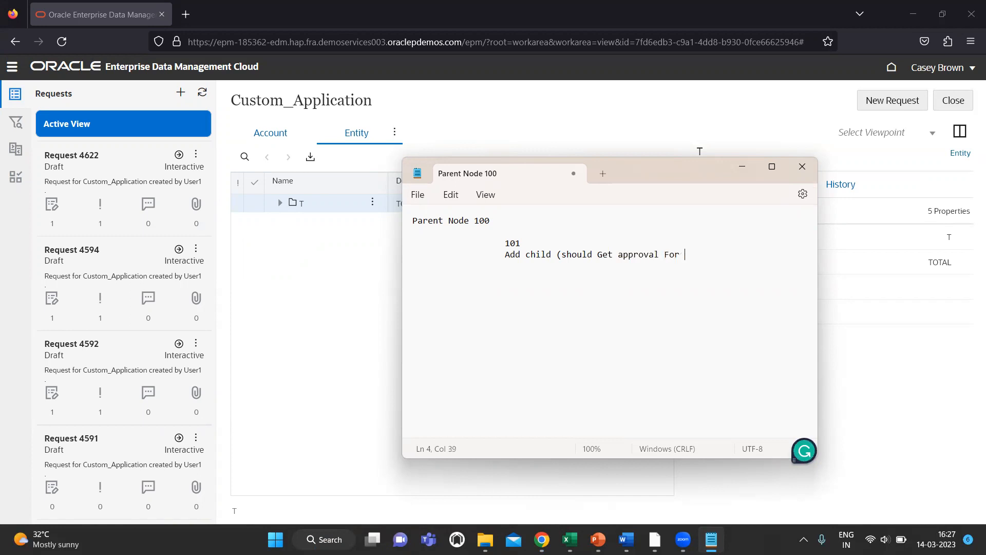
text(Adding)
text( node other )
text(rha)
key(BackSpace)
key(BackSpace)
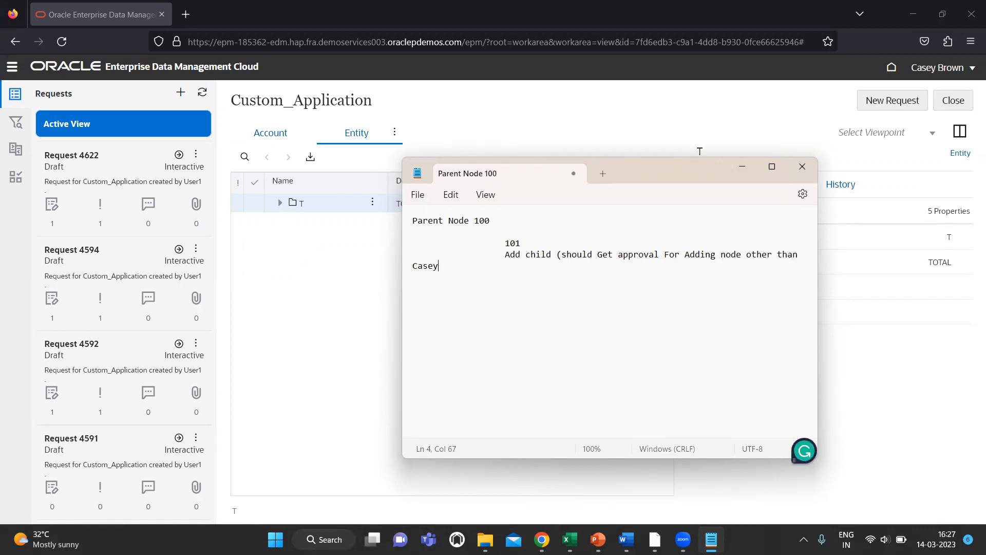
drag(818, 280, 943, 279)
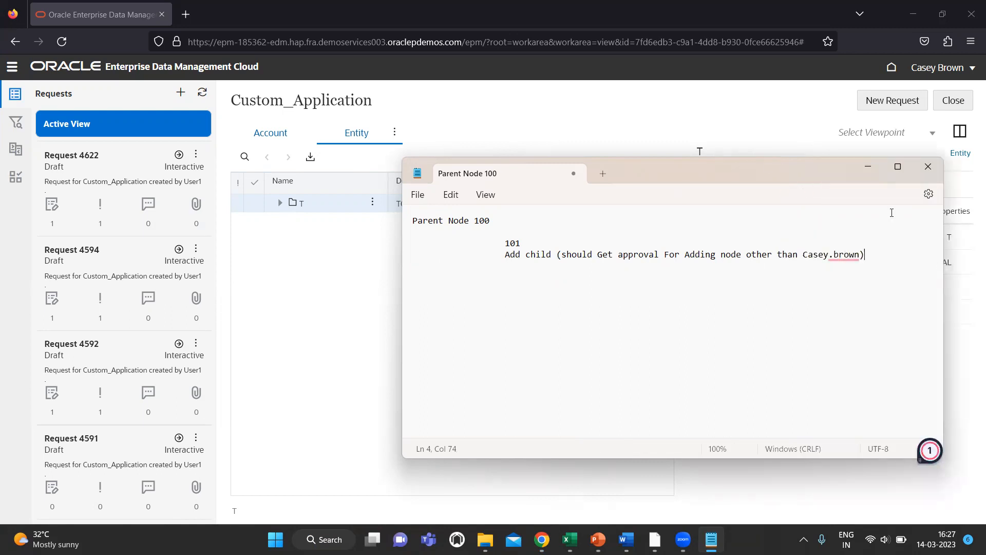
Step: Go from the EDM home page to Custom_Application's Policies settings
click(671, 102)
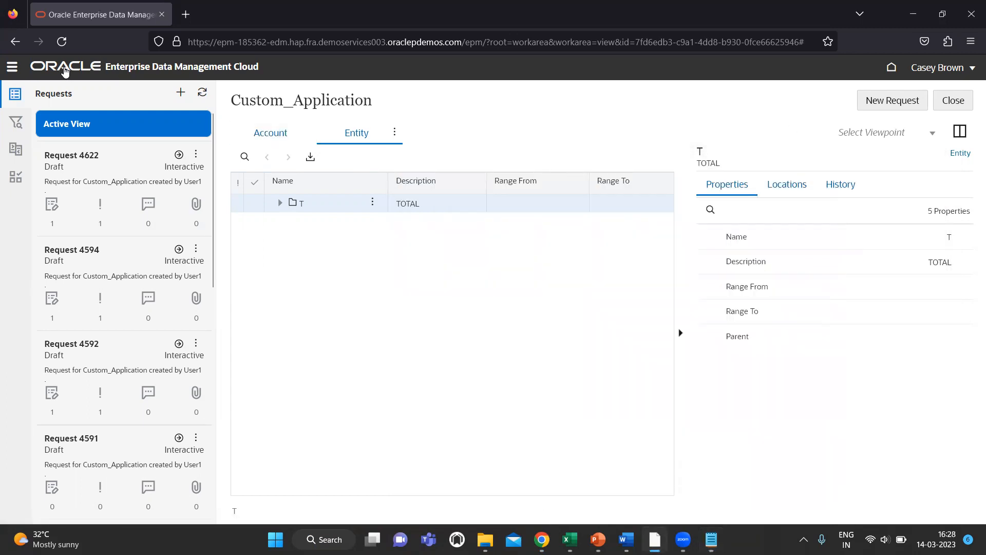
click(64, 71)
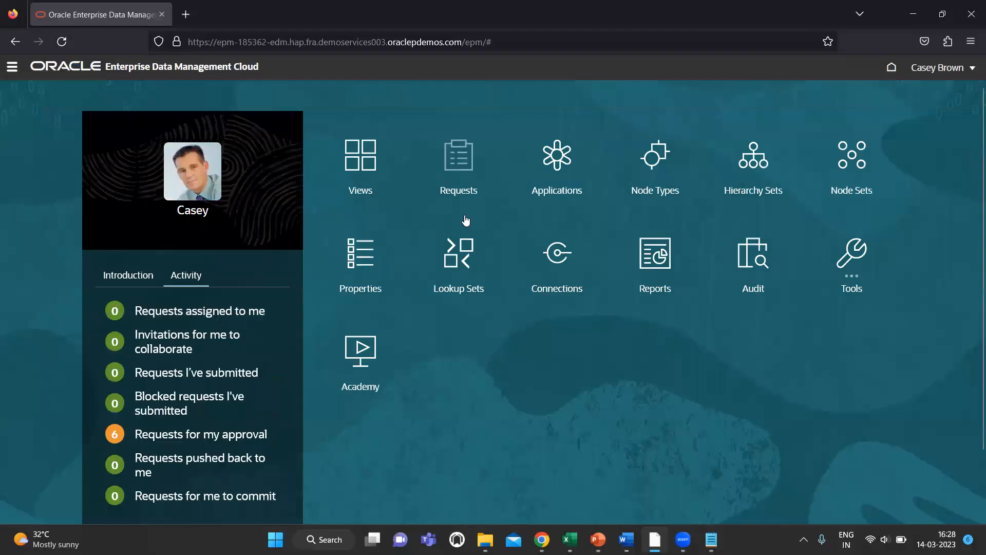
click(554, 164)
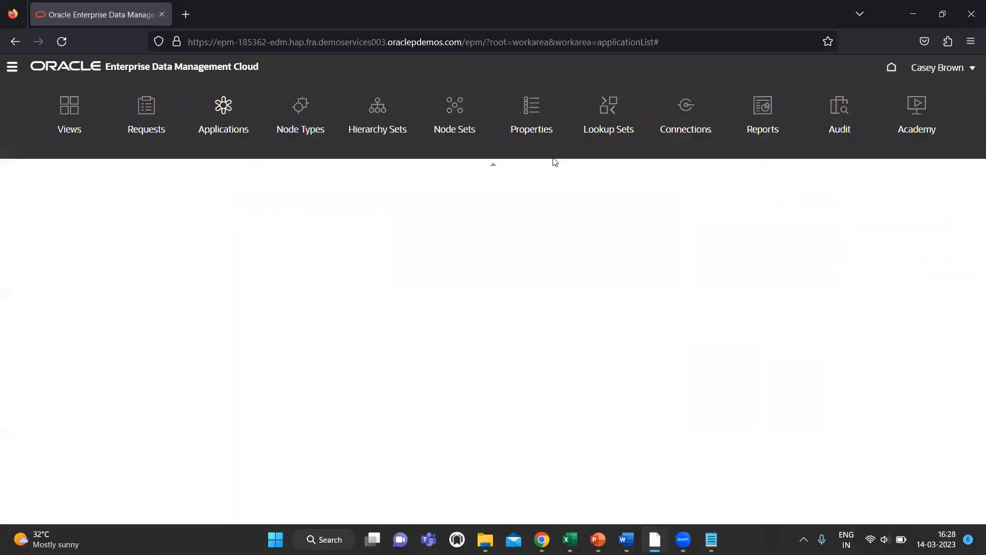
scroll(267, 426, down, 1)
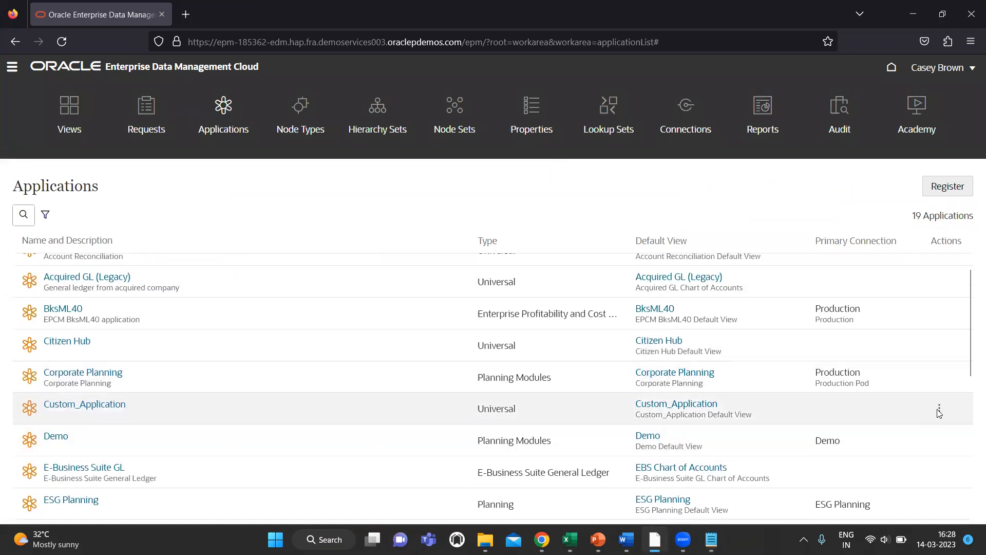
click(939, 409)
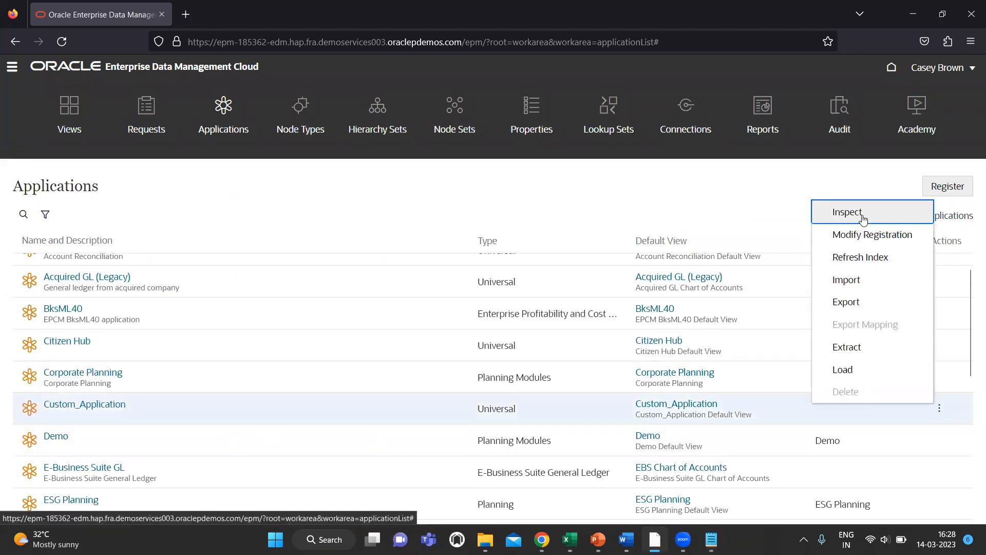
click(861, 219)
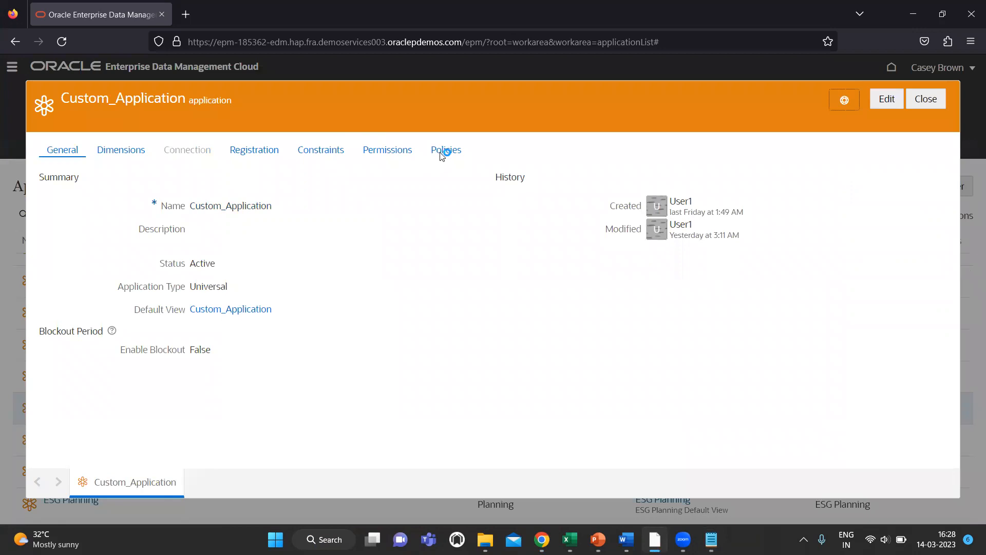
click(443, 151)
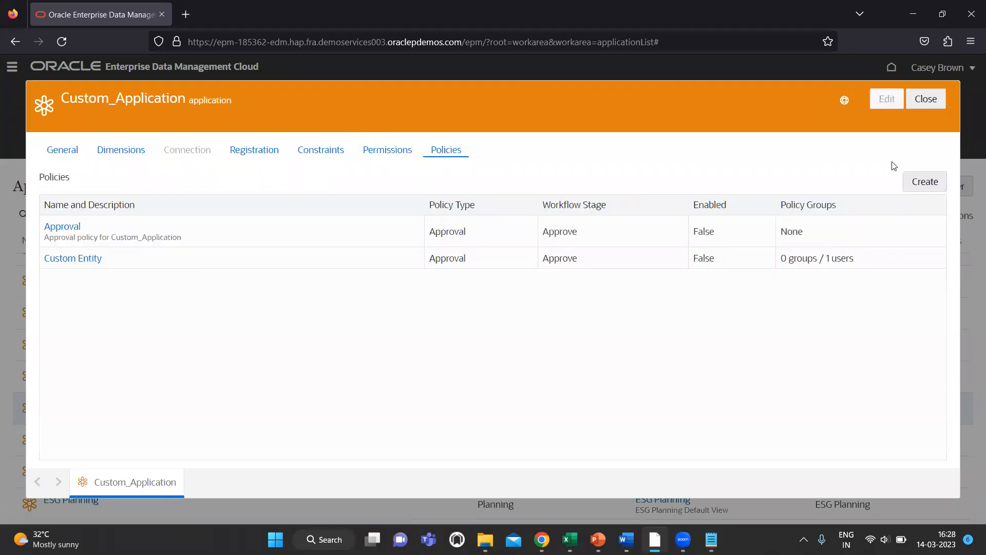
Step: Start a new policy of type Approval
click(925, 182)
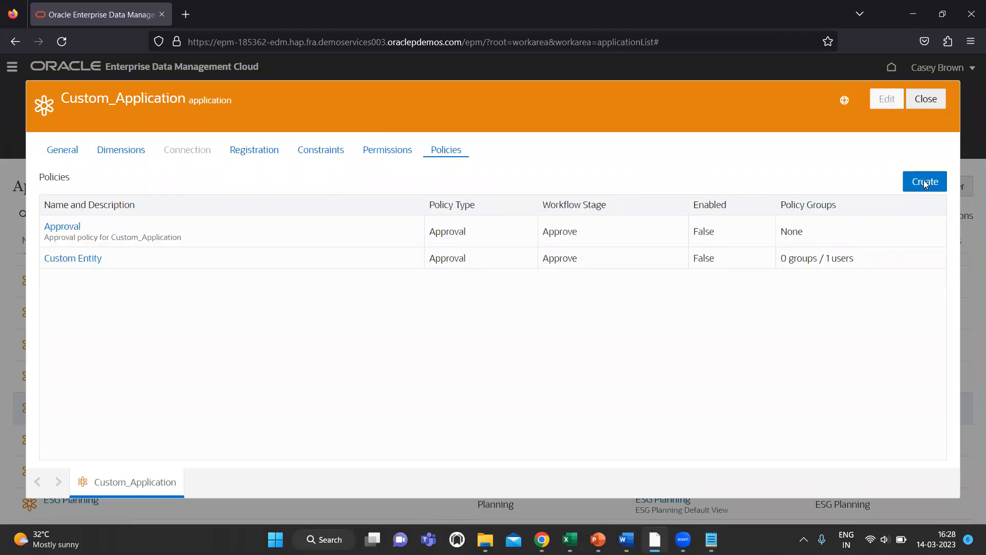
click(580, 254)
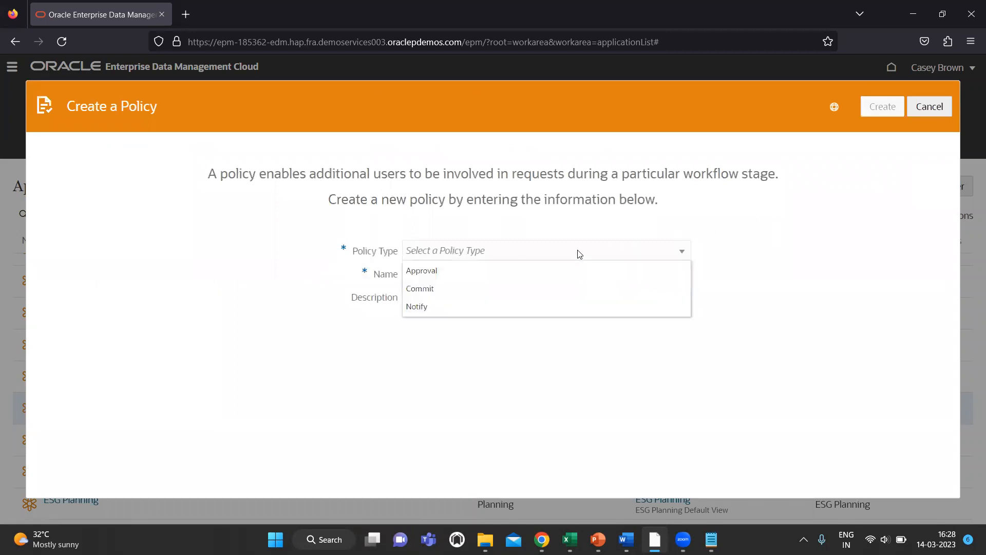
click(525, 269)
Step: Name the policy 'Custom Entity Approval Other Than' plus the exempt user's name, and create it
click(500, 280)
text(Custom)
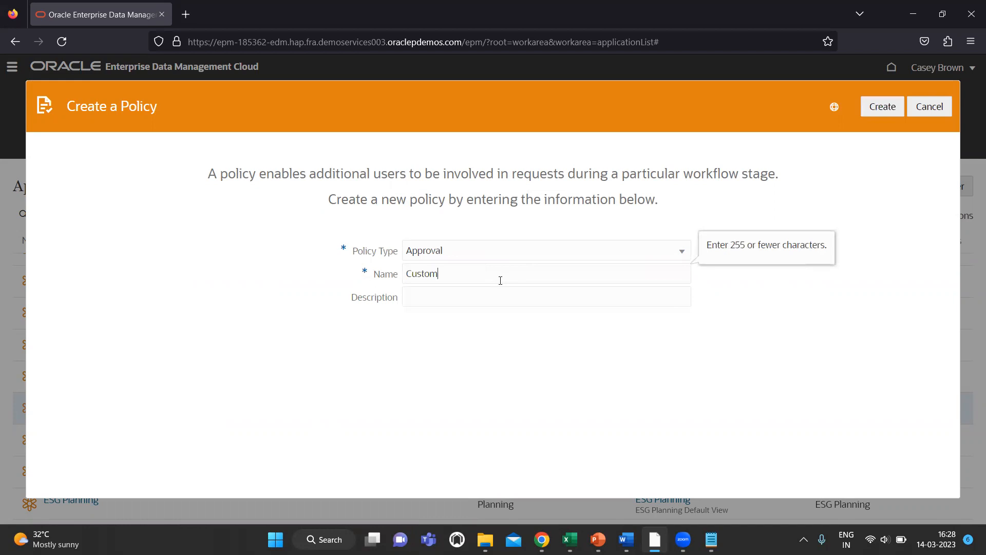
text( ntit)
key(BackSpace)
key(BackSpace)
text(Enti)
key(BackSpace)
key(BackSpace)
key(BackSpace)
text(ntity A[[)
key(BackSpace)
key(BackSpace)
key(BackSpace)
text(own)
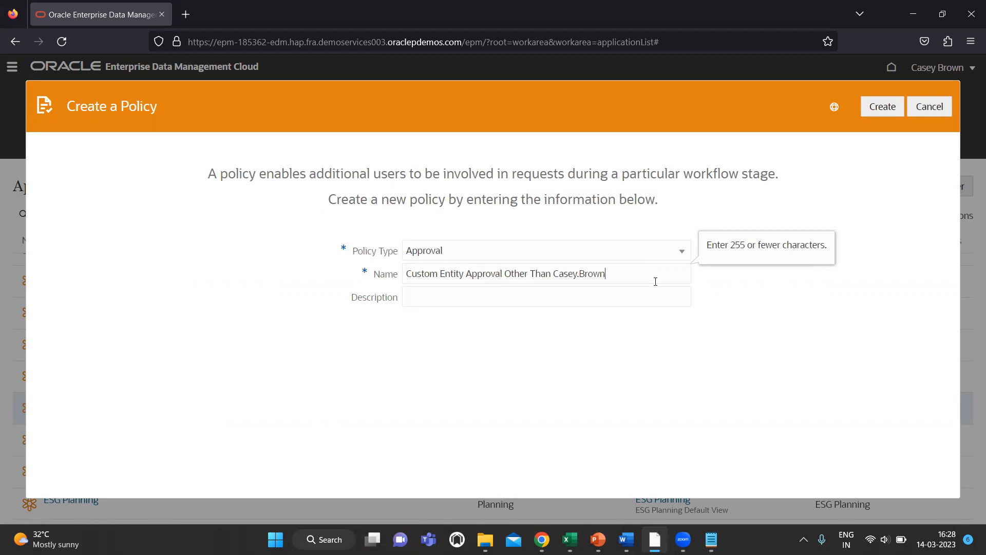
click(877, 111)
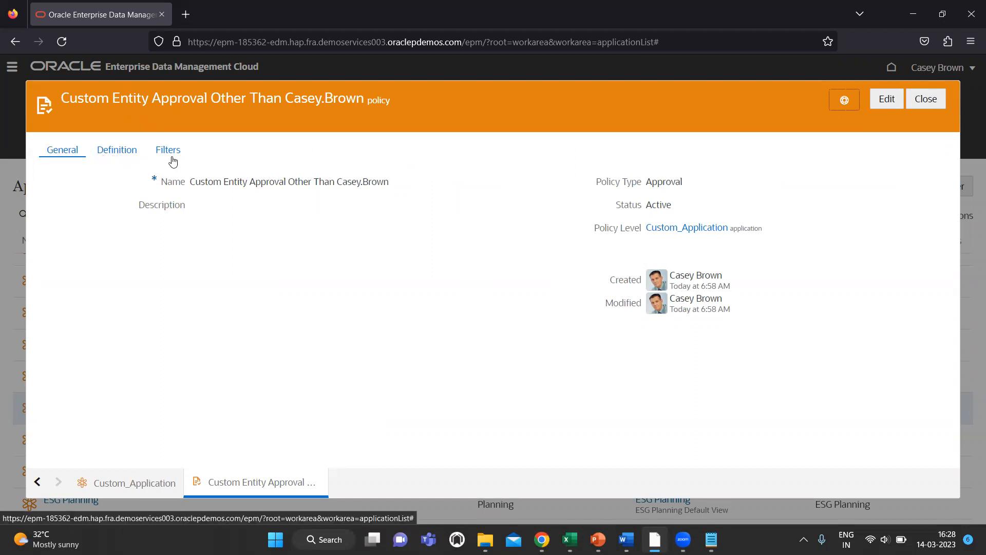
Step: Define the policy with User3 as the policy group and the Parallel approval method, and save
click(118, 150)
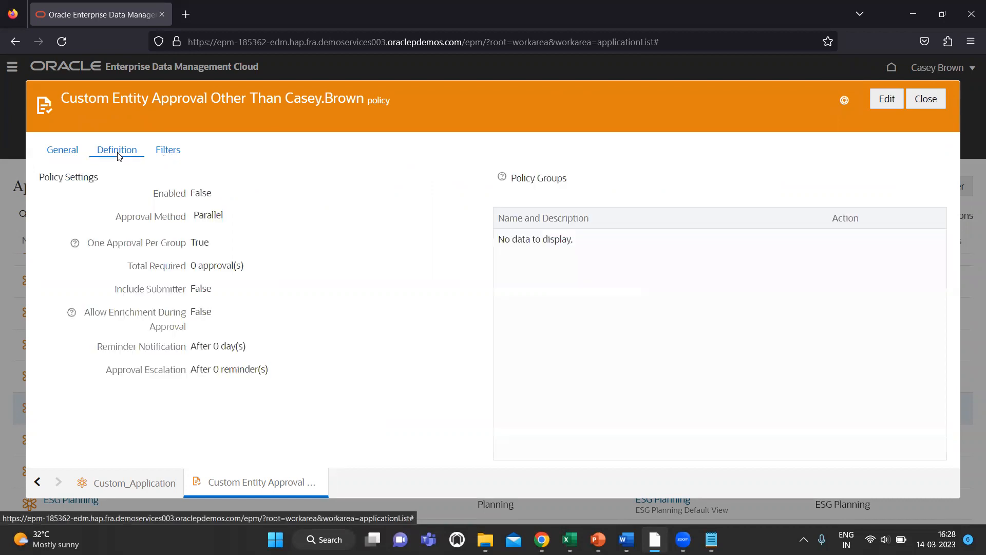
click(887, 98)
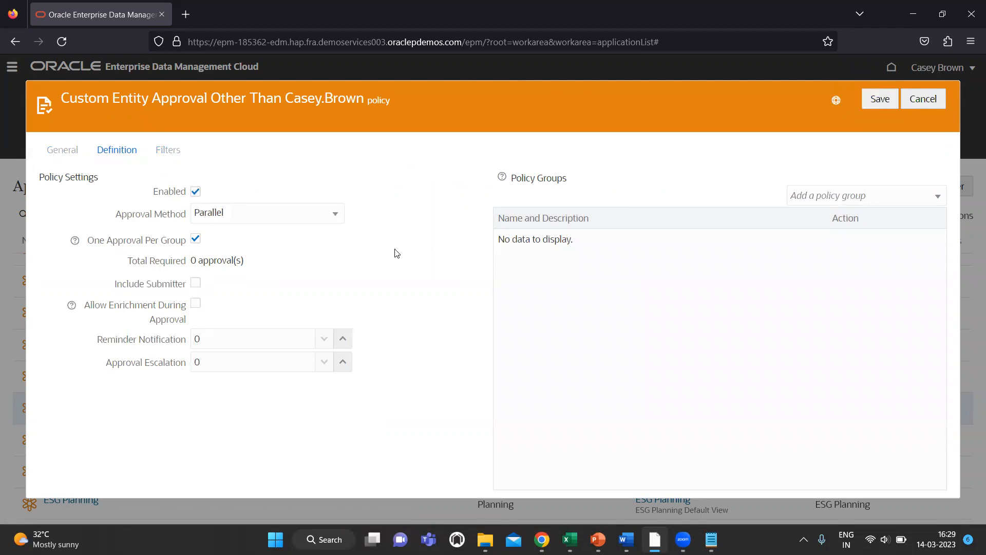
click(835, 195)
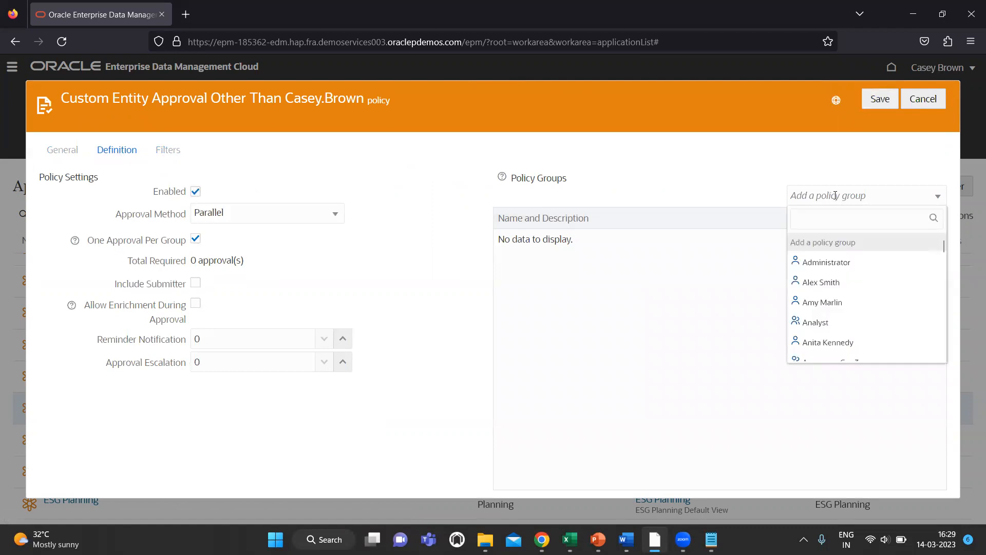
text(User)
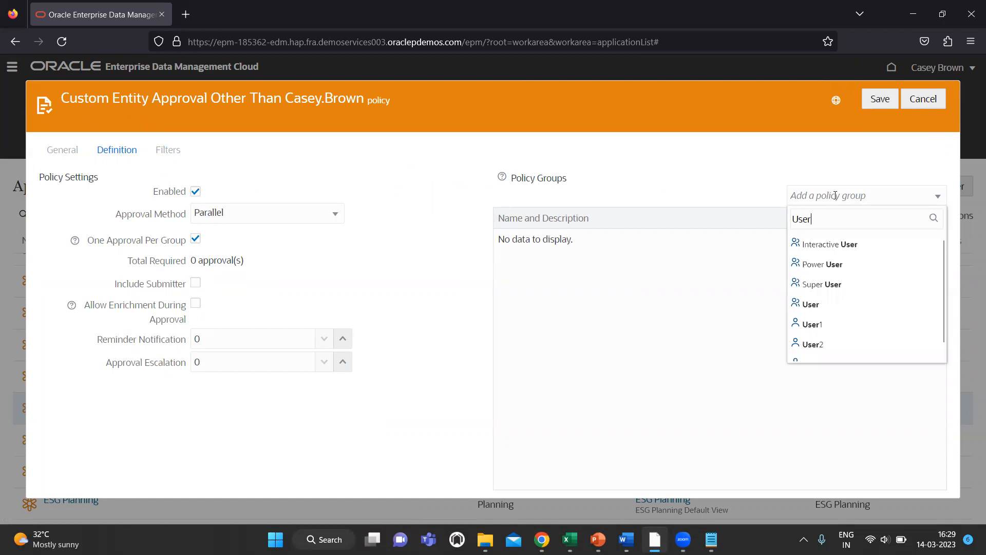
text(3)
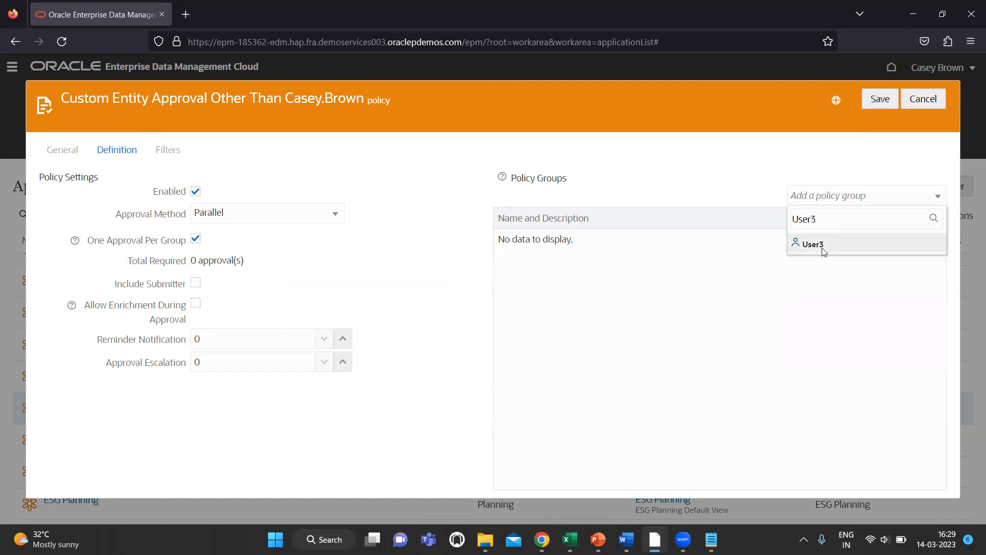
click(819, 248)
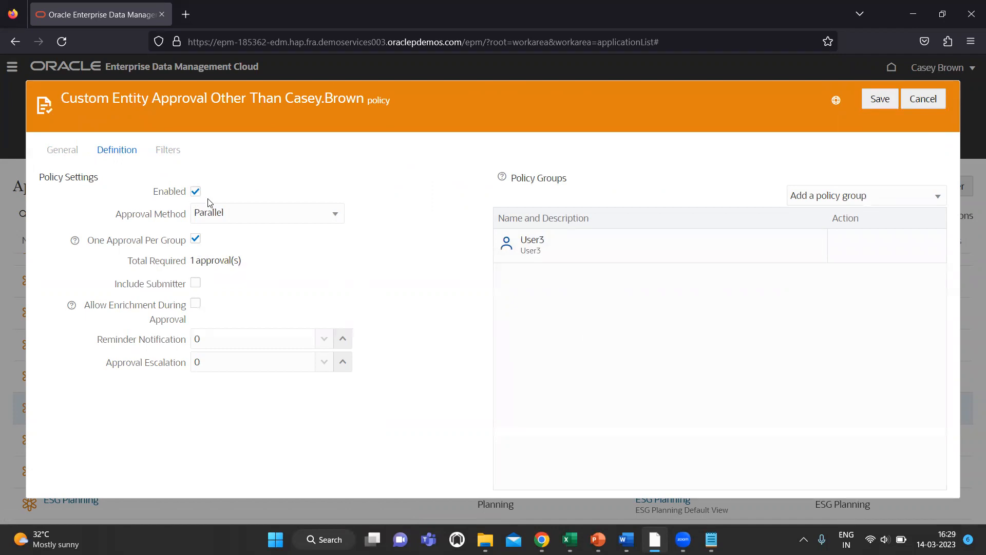
click(257, 214)
click(373, 236)
click(882, 99)
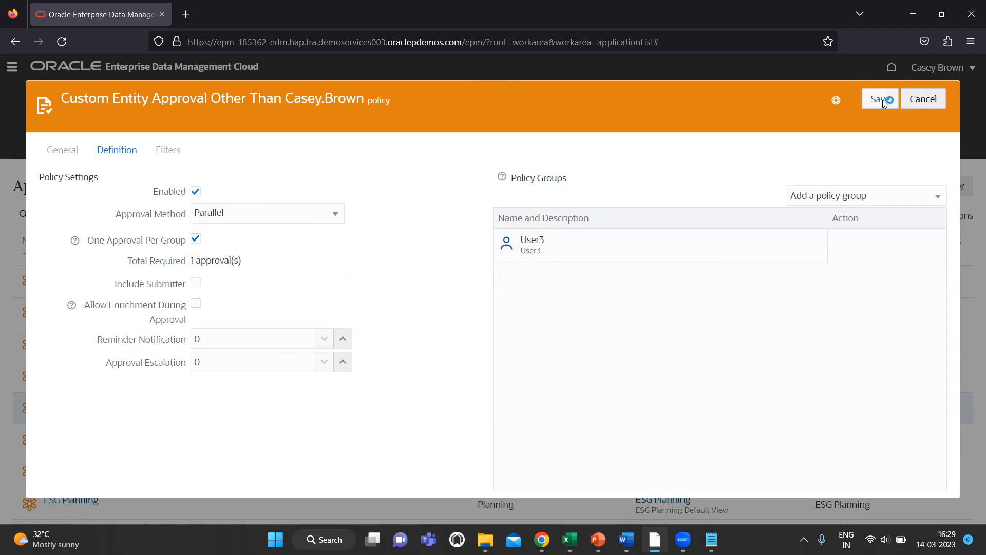
Step: Edit the policy filters to include all actions and open the Node Condition expression editor
click(173, 149)
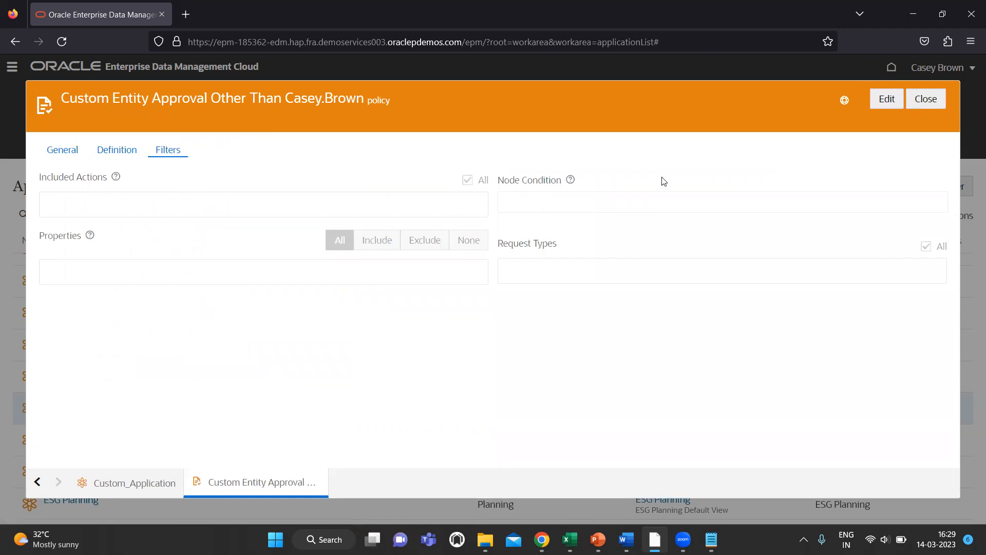
click(886, 100)
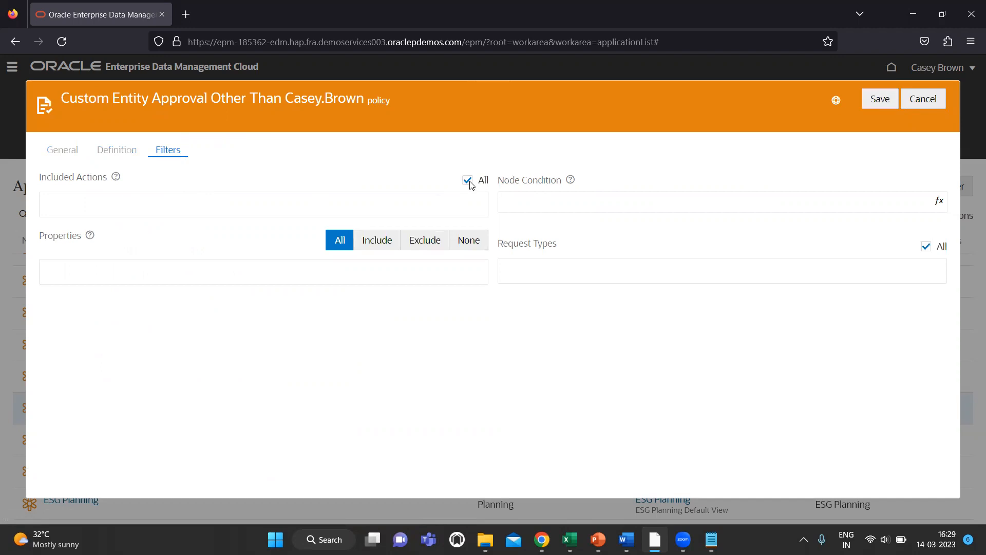
click(436, 206)
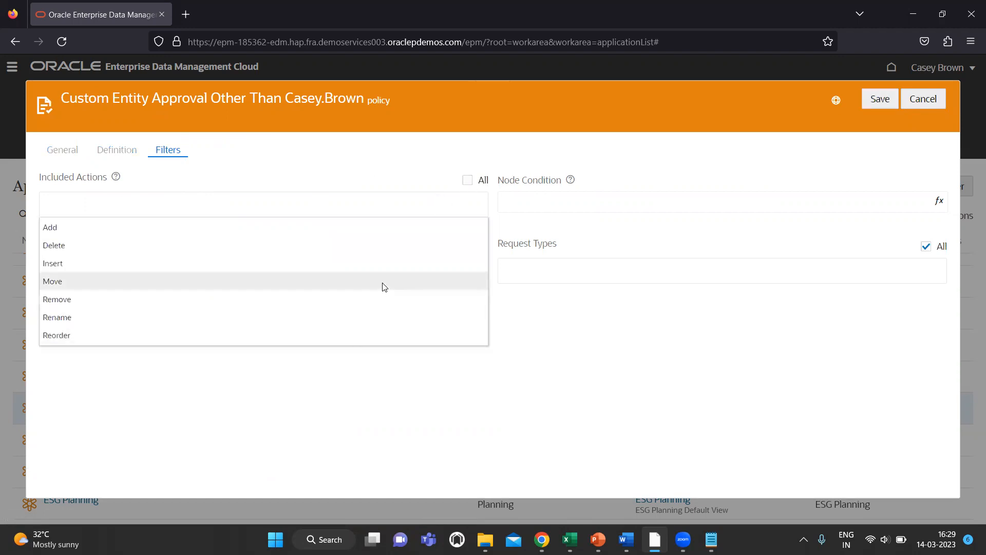
click(394, 399)
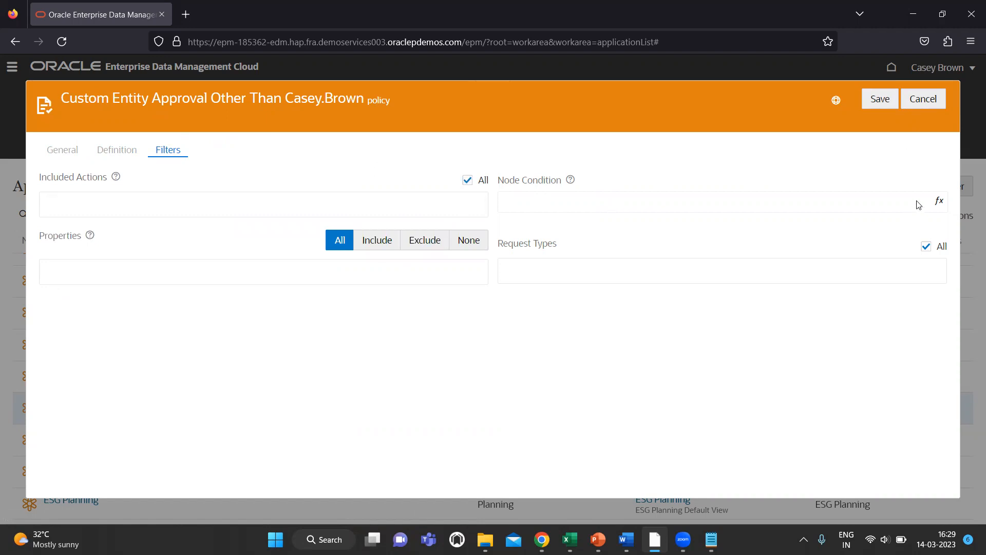
mouse_move(573, 185)
click(940, 203)
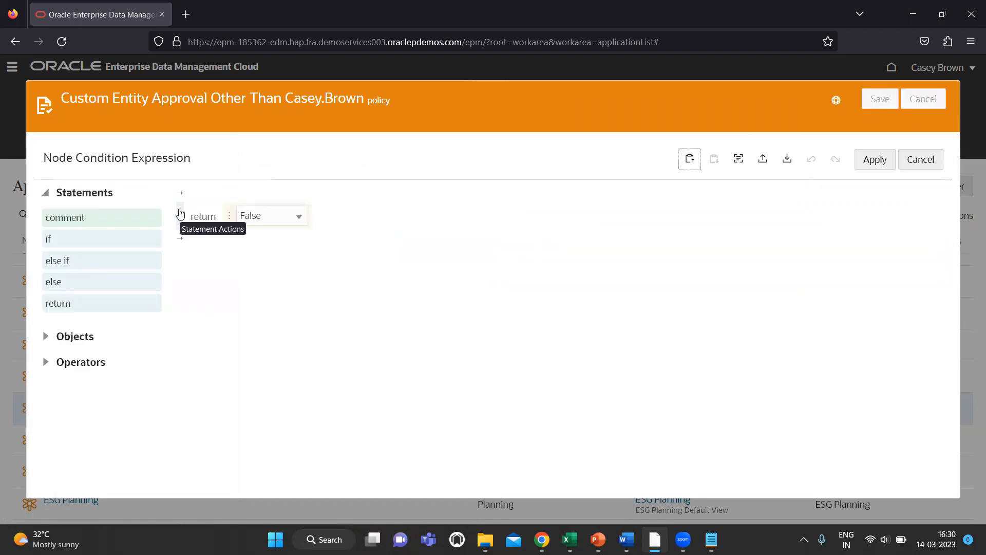
Step: Delete the default return False statement and insert an if statement
click(179, 213)
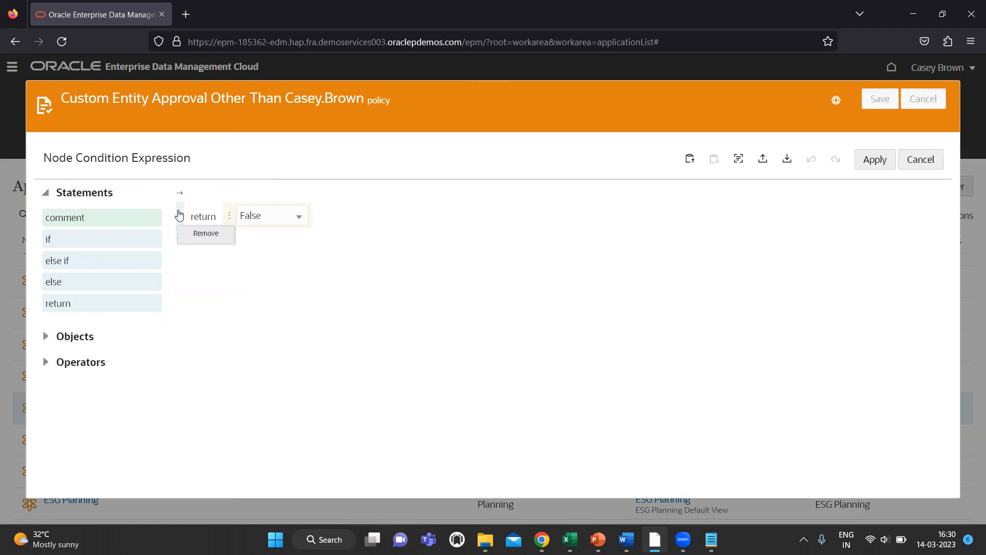
click(203, 237)
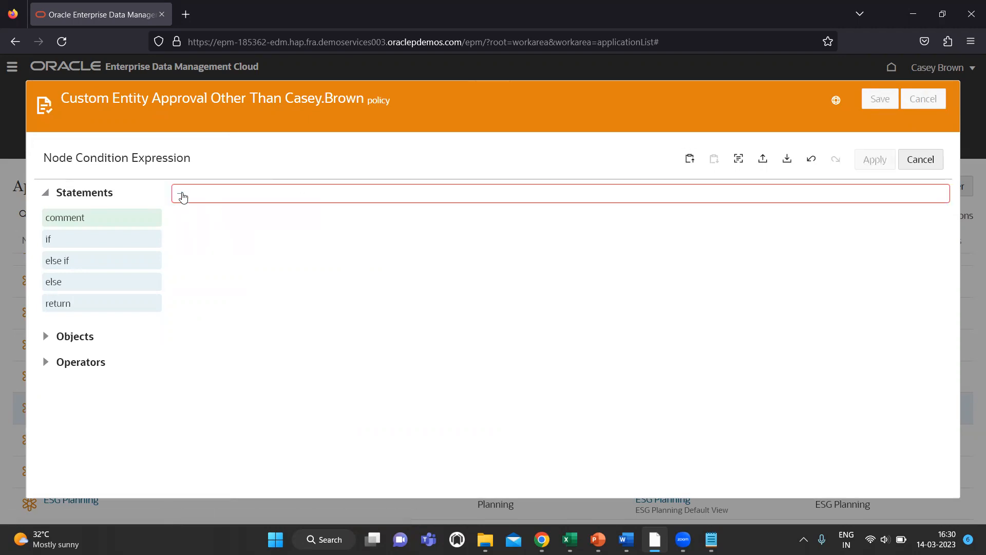
click(181, 195)
click(213, 243)
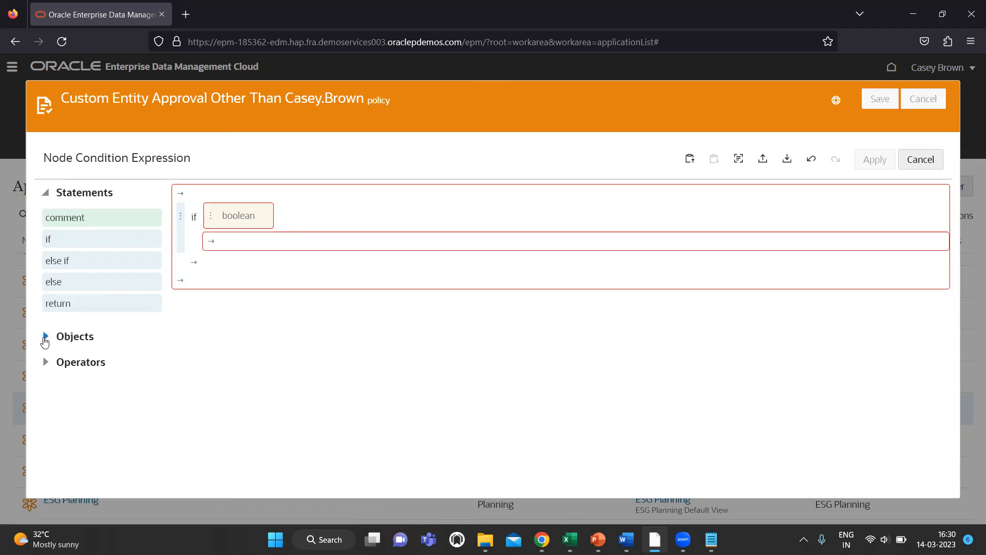
Step: Build the if condition as request.createdBy.username
click(45, 337)
drag(82, 269, 240, 219)
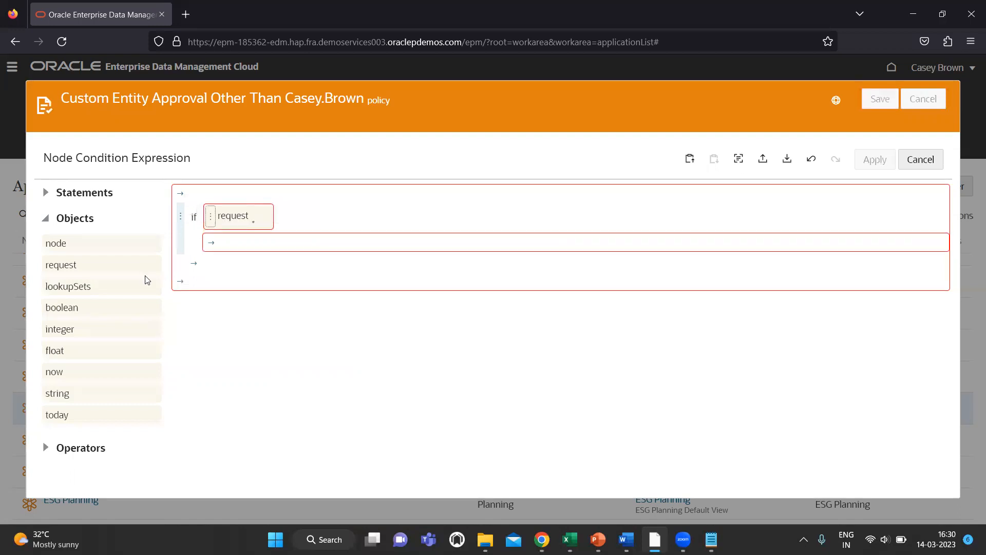
click(253, 223)
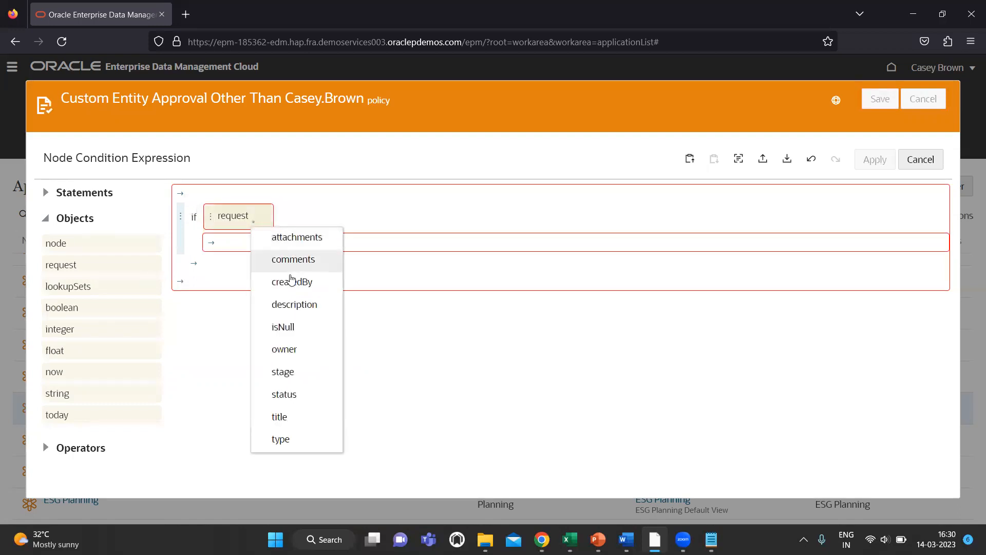
click(306, 282)
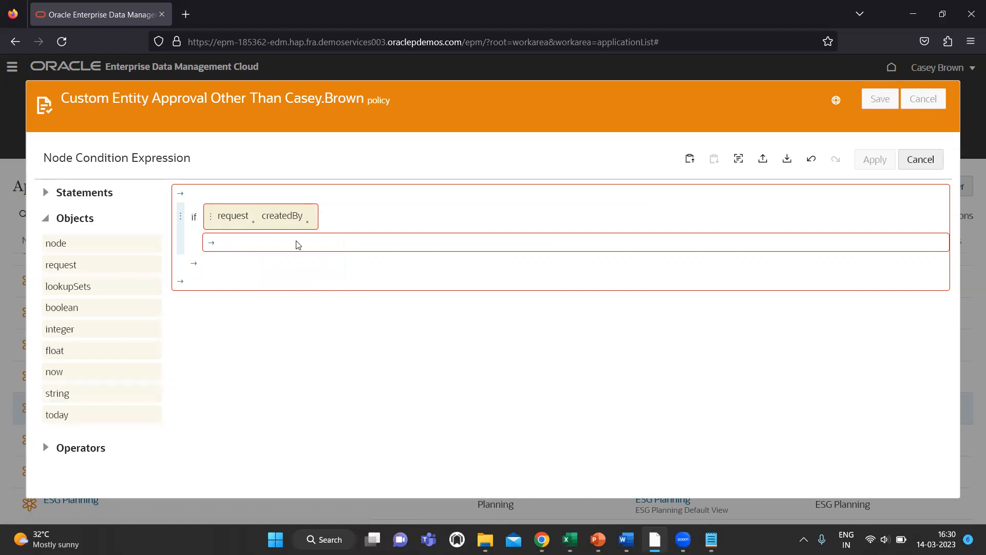
click(254, 224)
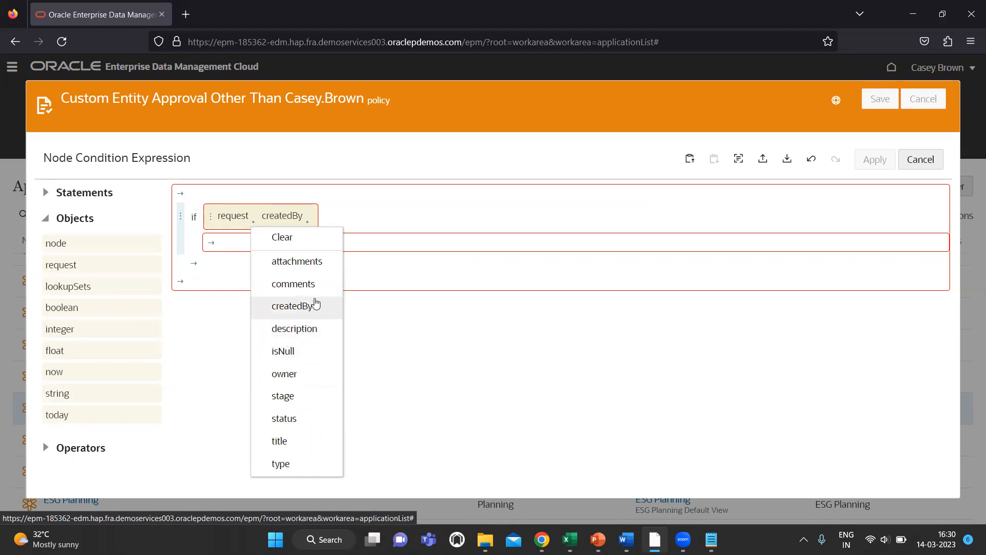
click(339, 220)
click(307, 223)
click(339, 260)
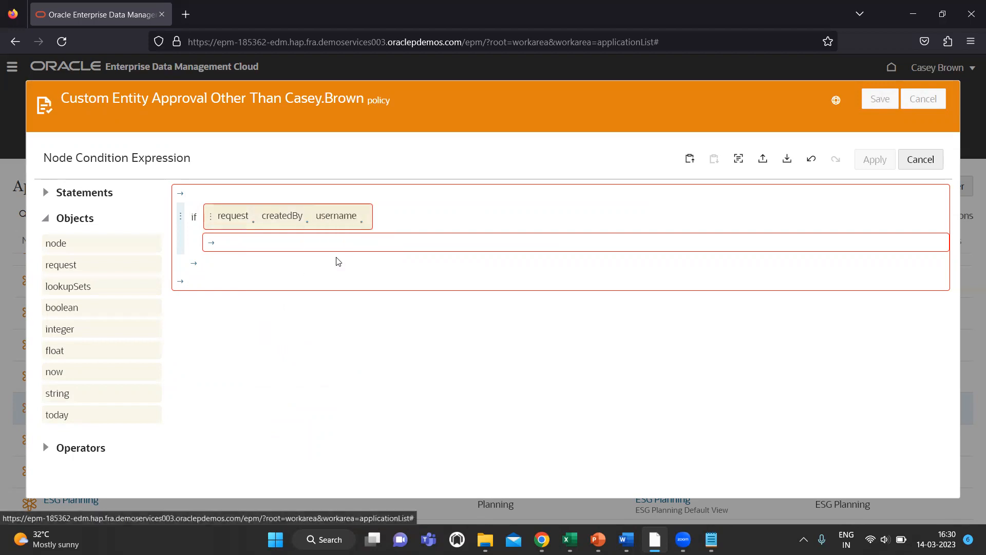
click(362, 224)
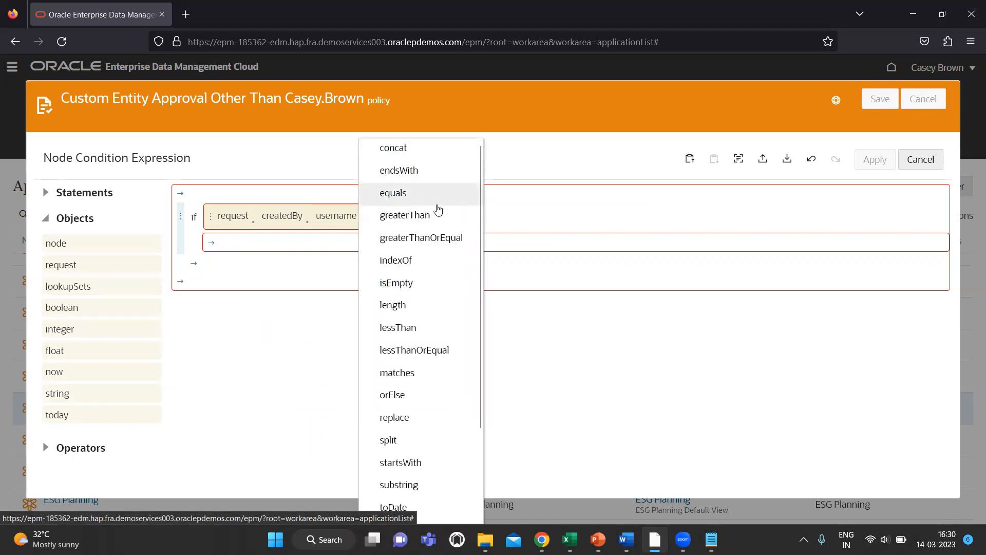
Step: Compare the username with equals against the exempt user's username and return boolean False inside the if
click(416, 199)
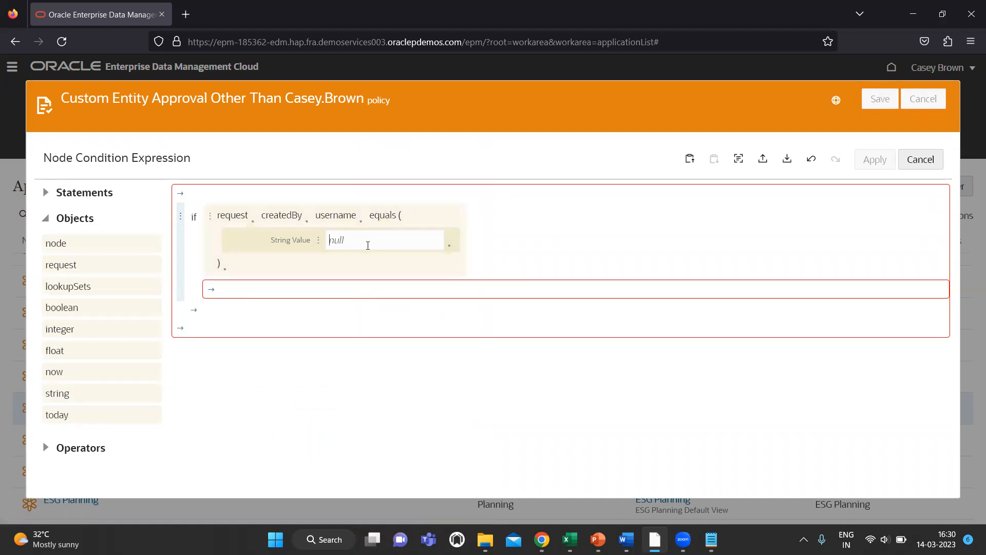
click(216, 295)
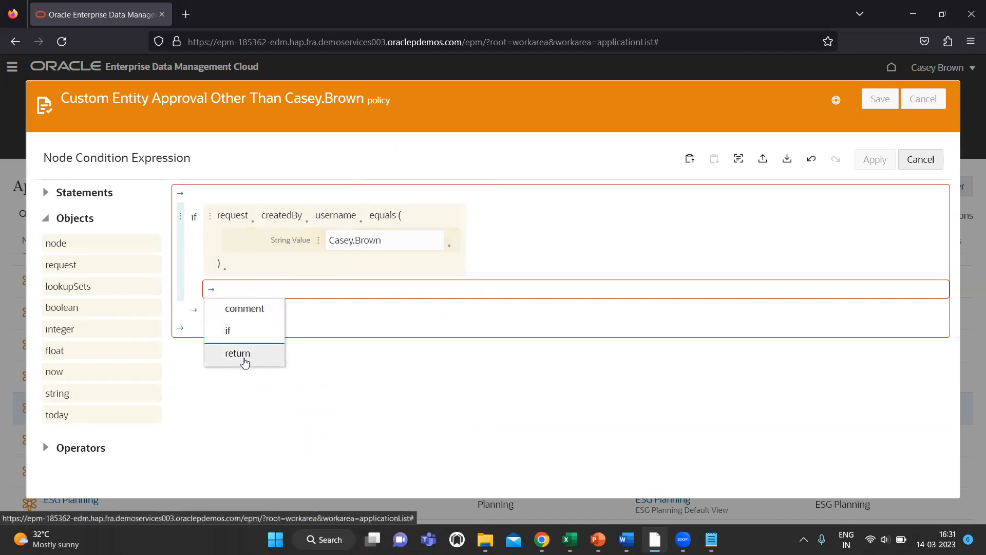
click(240, 355)
click(260, 318)
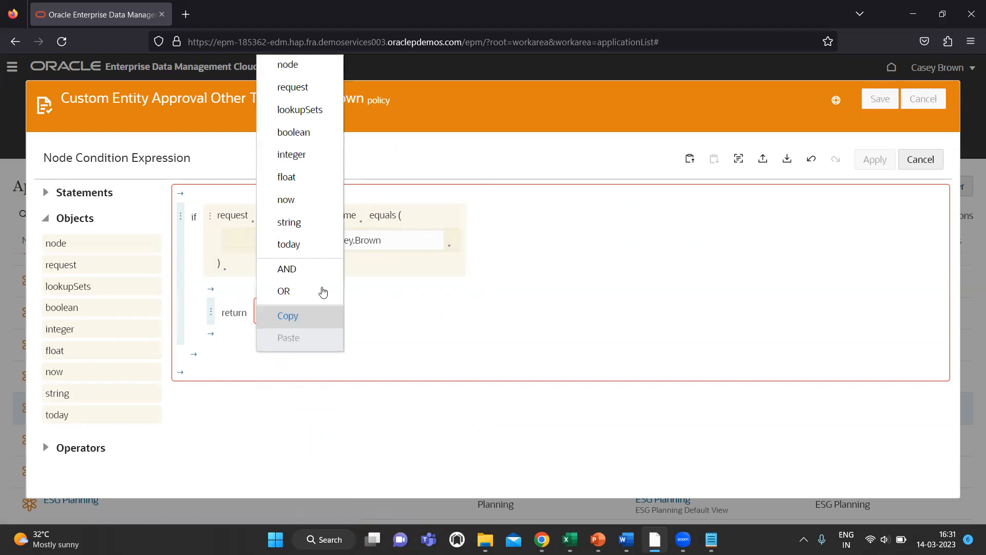
click(291, 132)
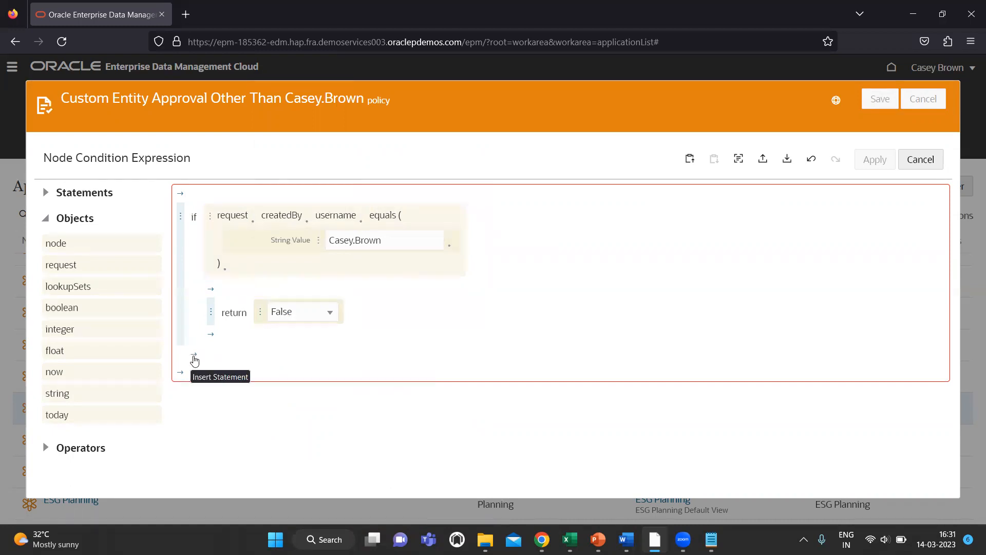
Step: Add an else branch whose return statement gives boolean True
click(194, 360)
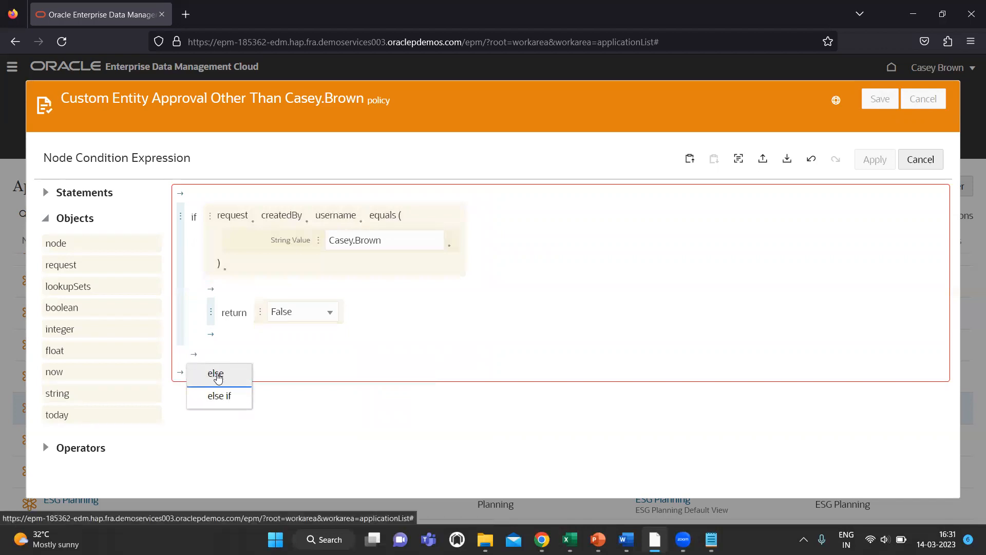
click(216, 375)
click(209, 403)
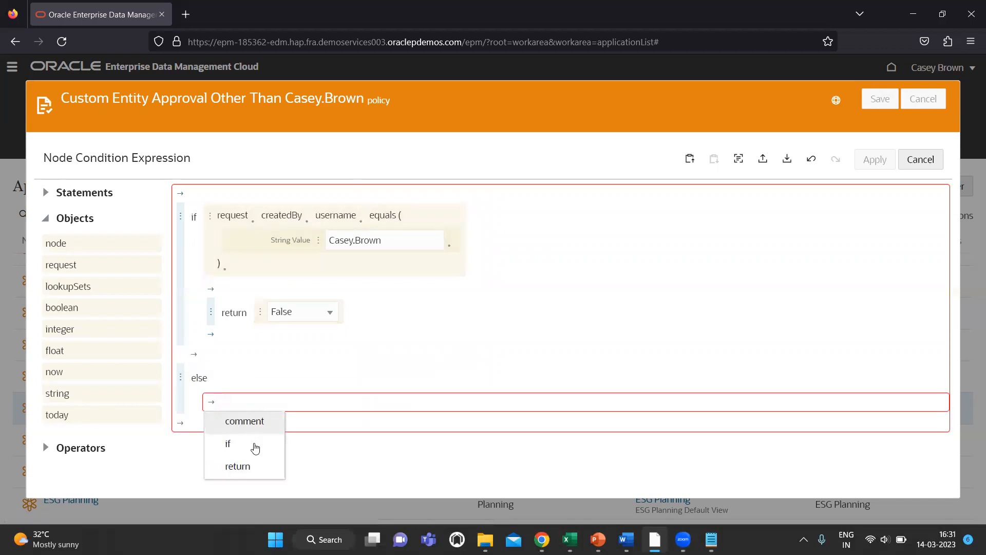
click(252, 466)
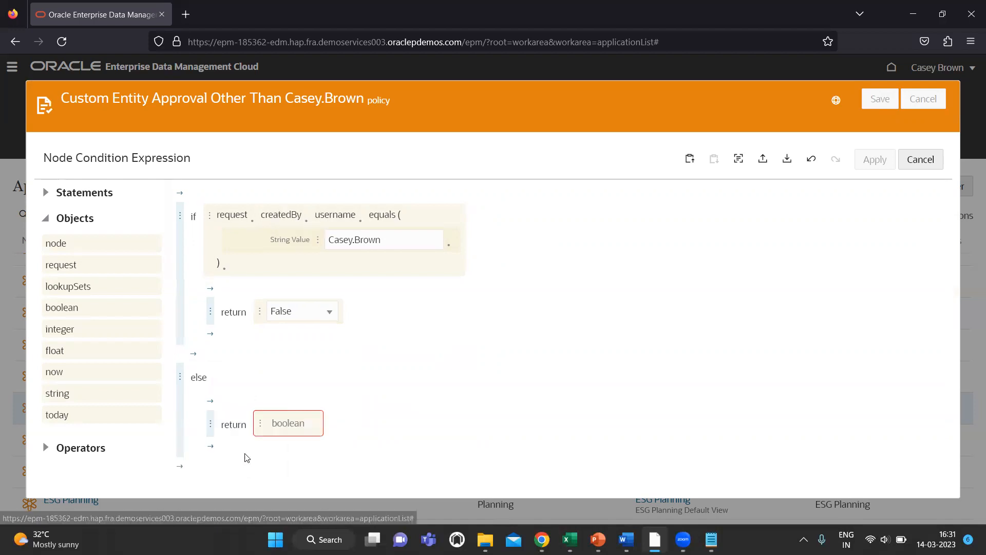
click(258, 430)
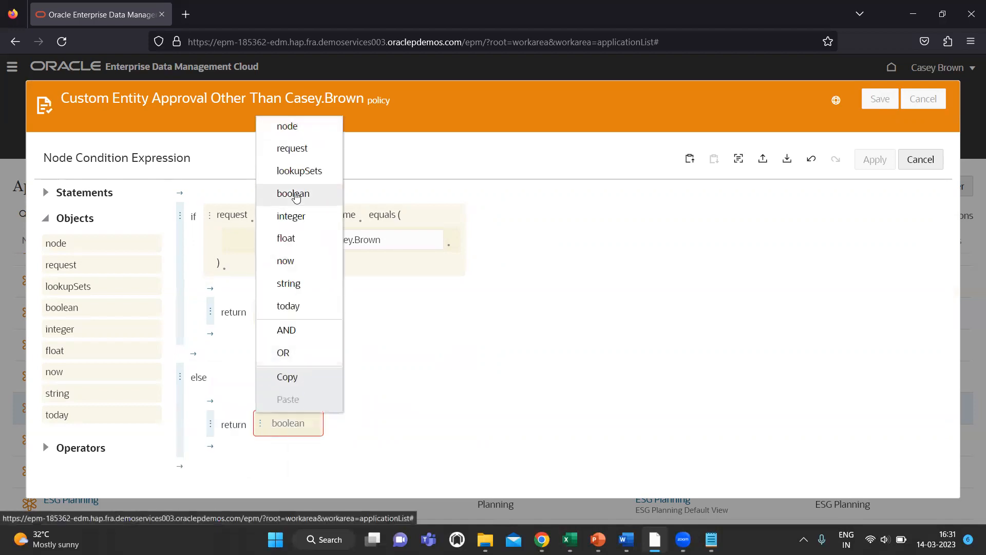
click(295, 196)
click(295, 423)
click(295, 442)
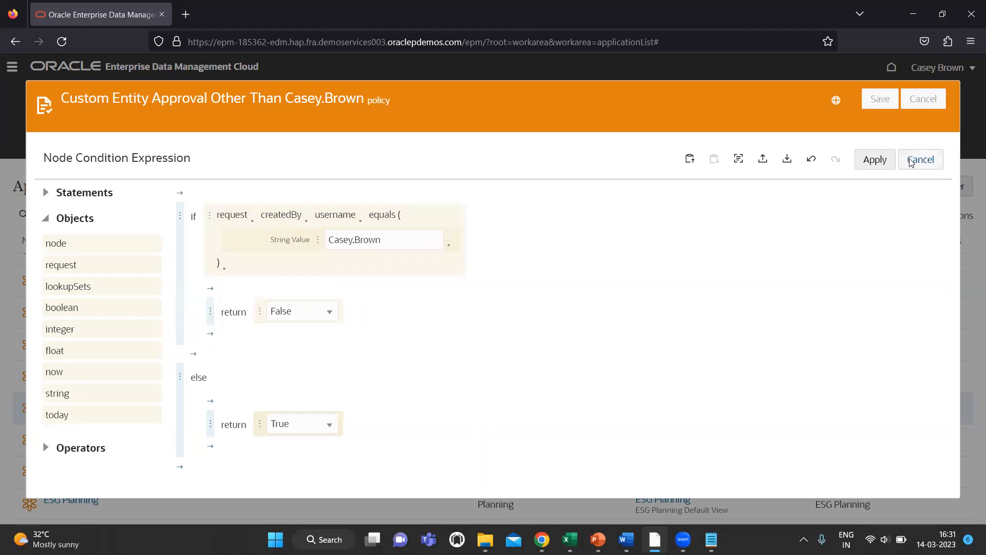
Step: Apply the node condition, save the approval policy and close it
click(875, 160)
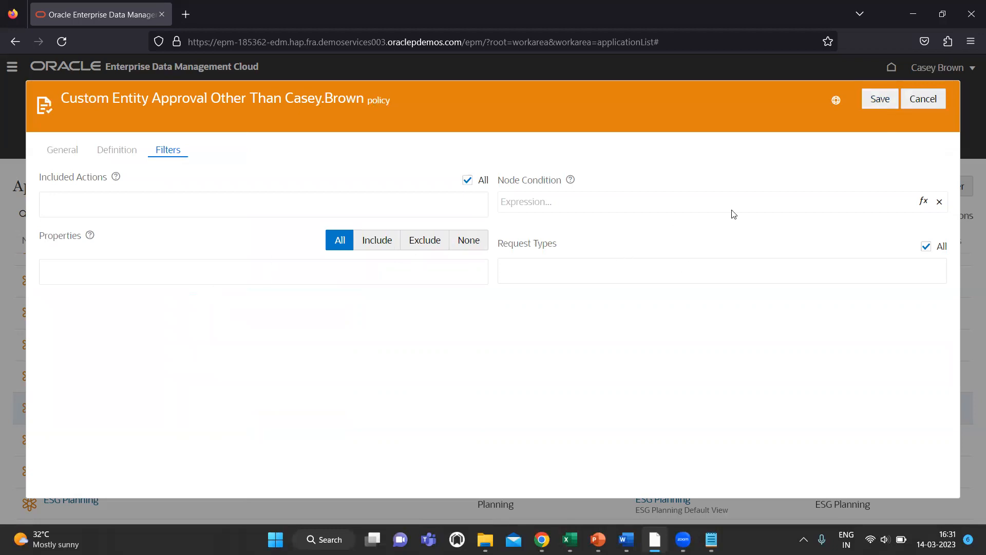
click(878, 103)
click(927, 100)
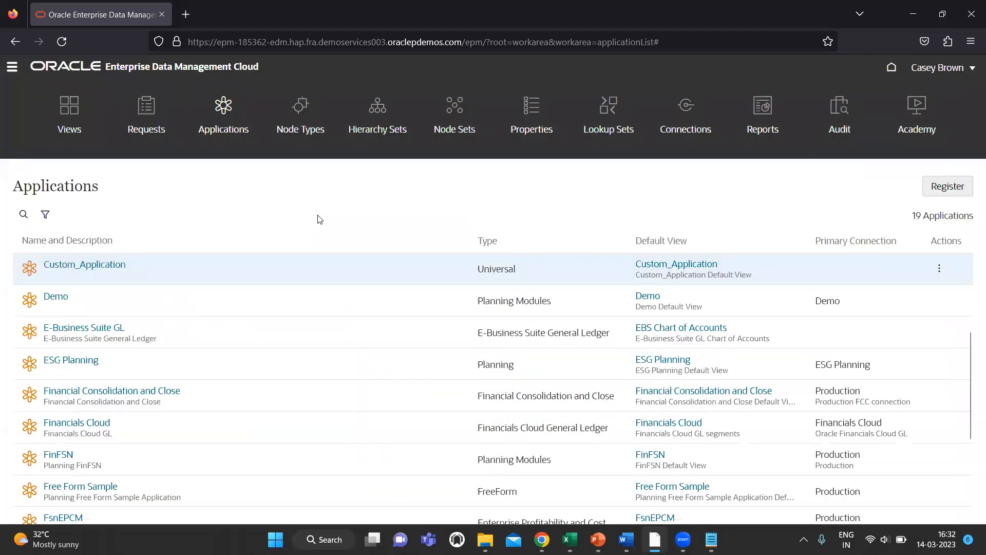
Step: In the second user's incognito window, start a new draft request on Custom_Application
click(72, 114)
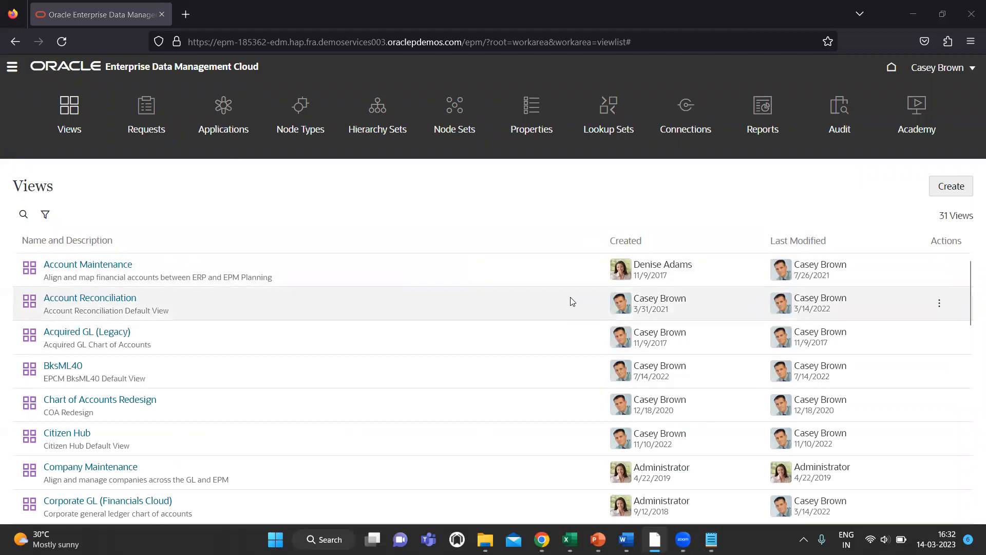
key(alt+Tab)
key(alt+Tab)
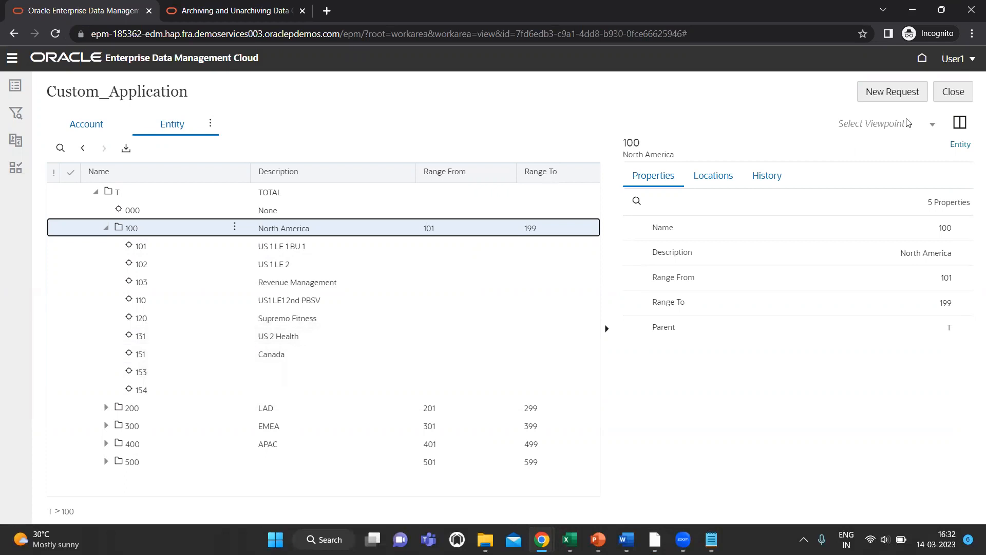
click(907, 92)
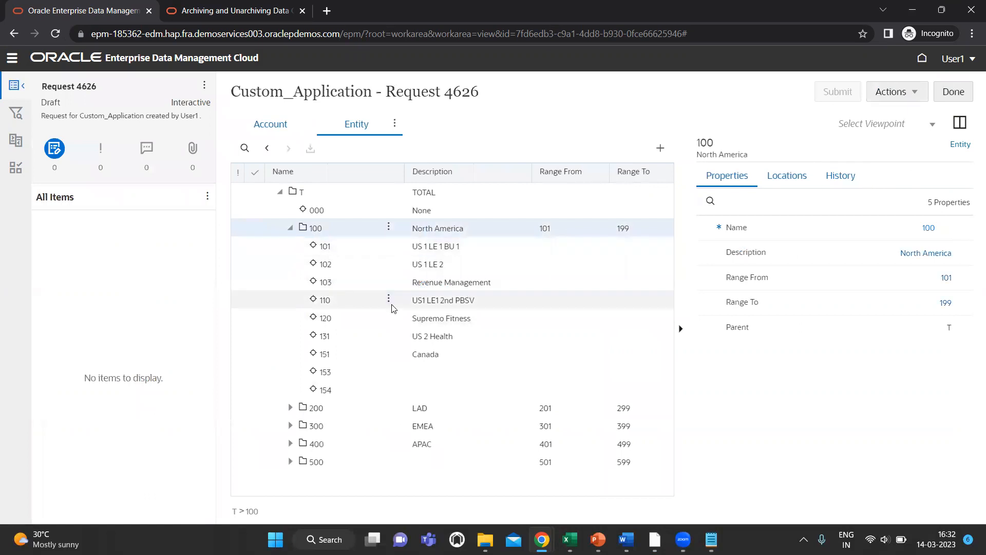
Step: Add child entity 155 with description 'Us - region' under node 100 and submit Request 4626
click(390, 229)
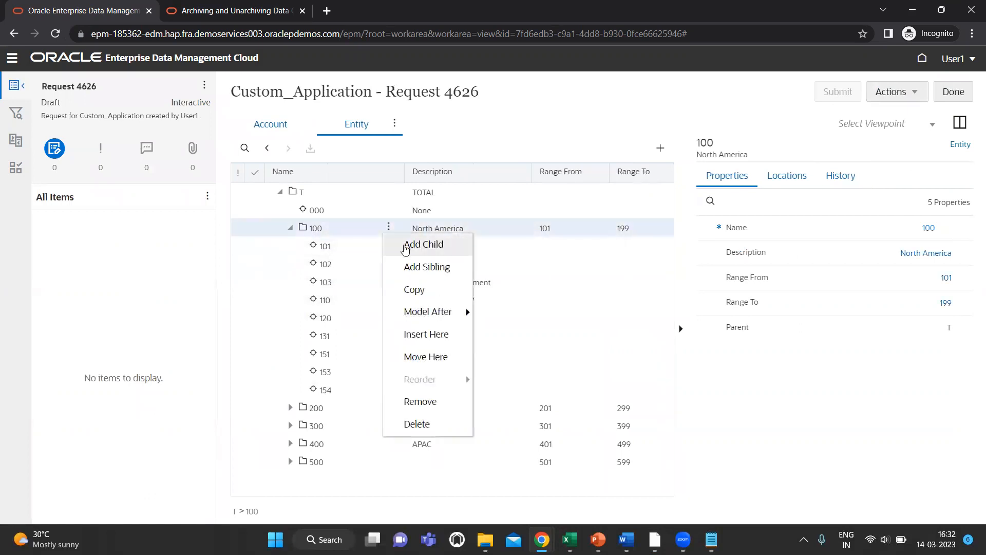
click(411, 246)
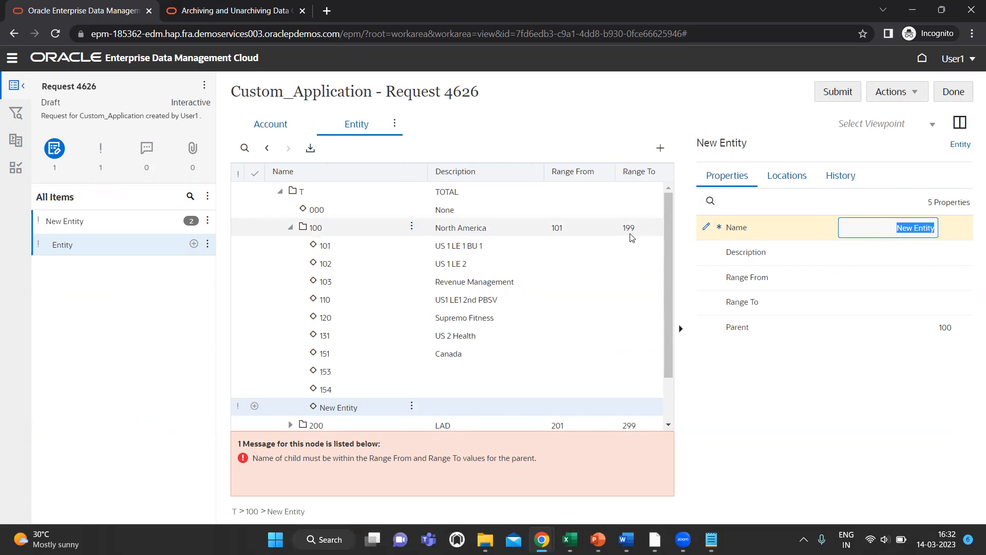
text(155)
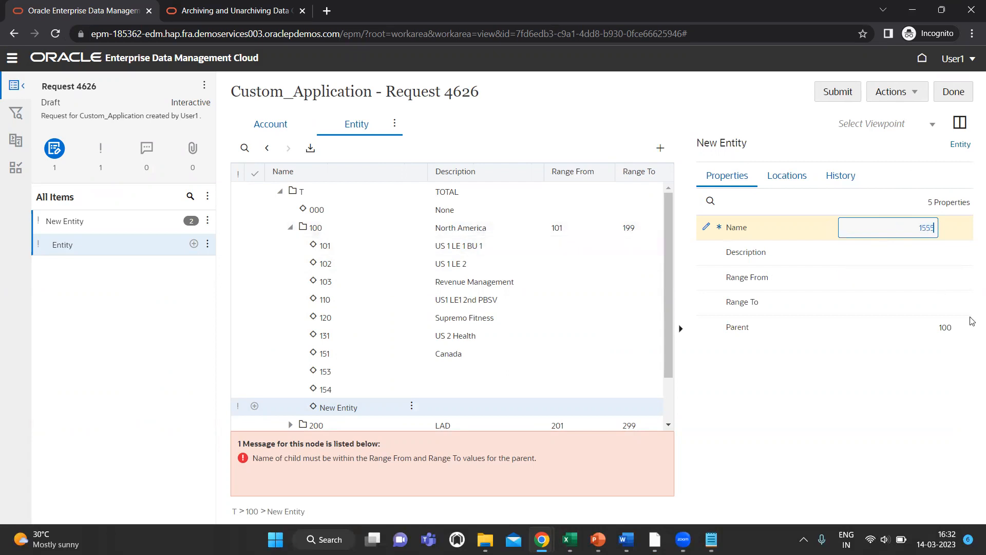
click(770, 222)
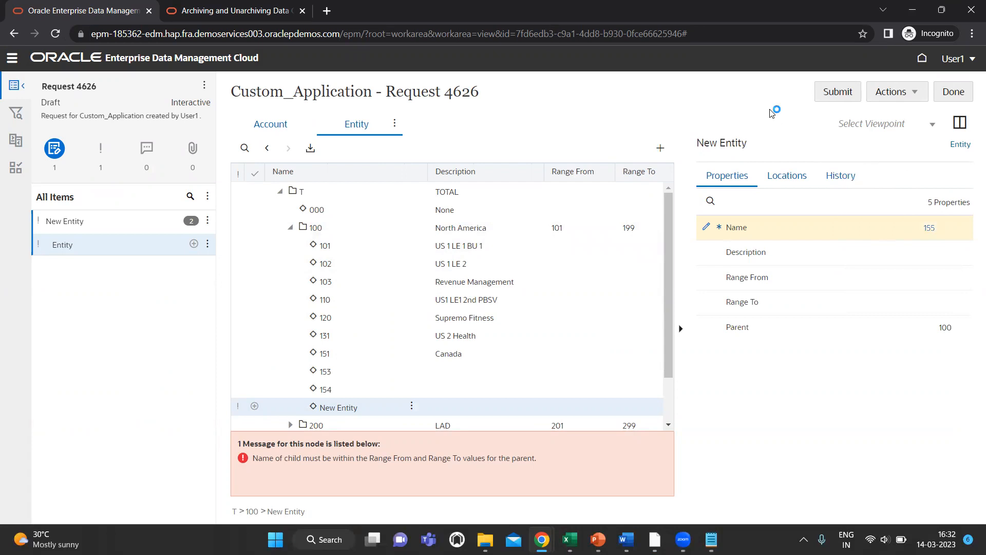
click(914, 249)
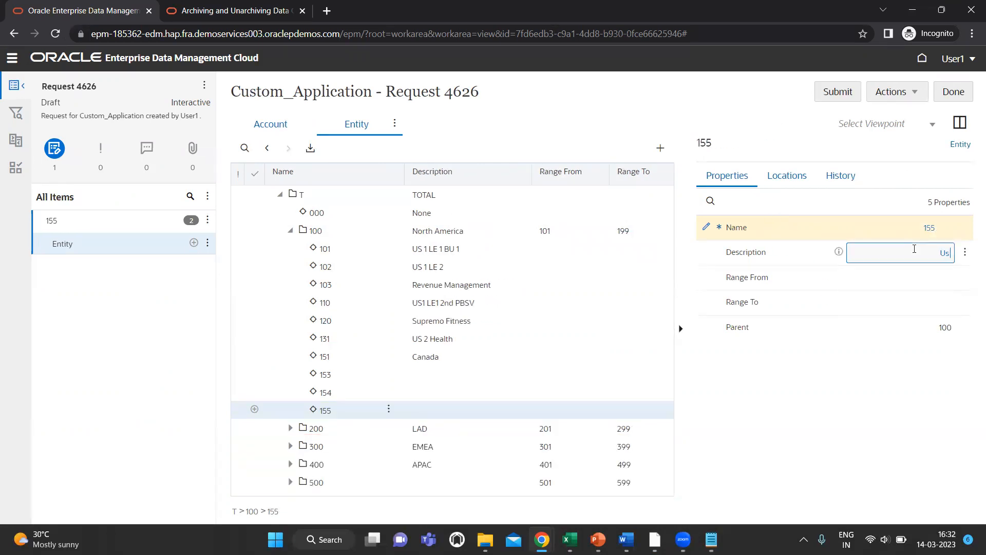
text(Us - region)
click(797, 120)
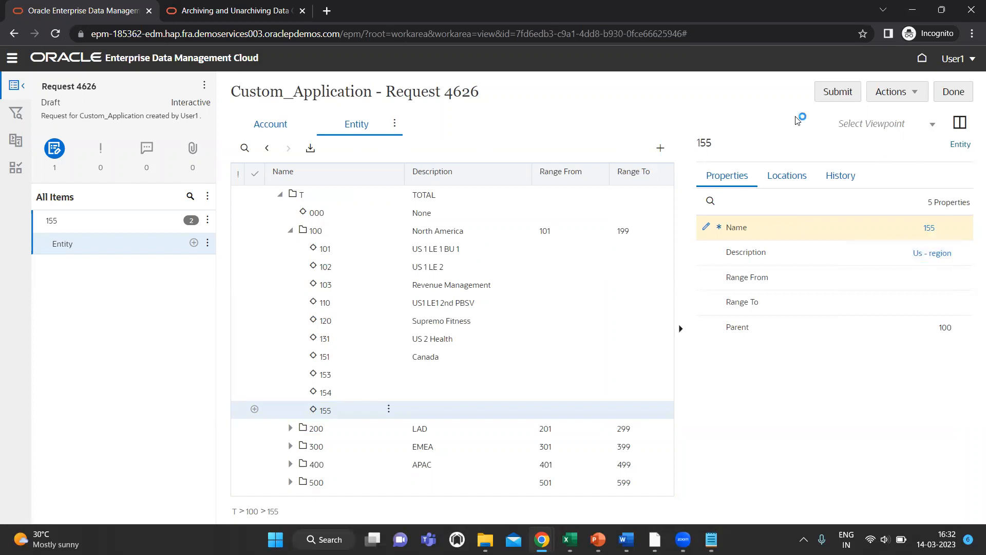
click(833, 95)
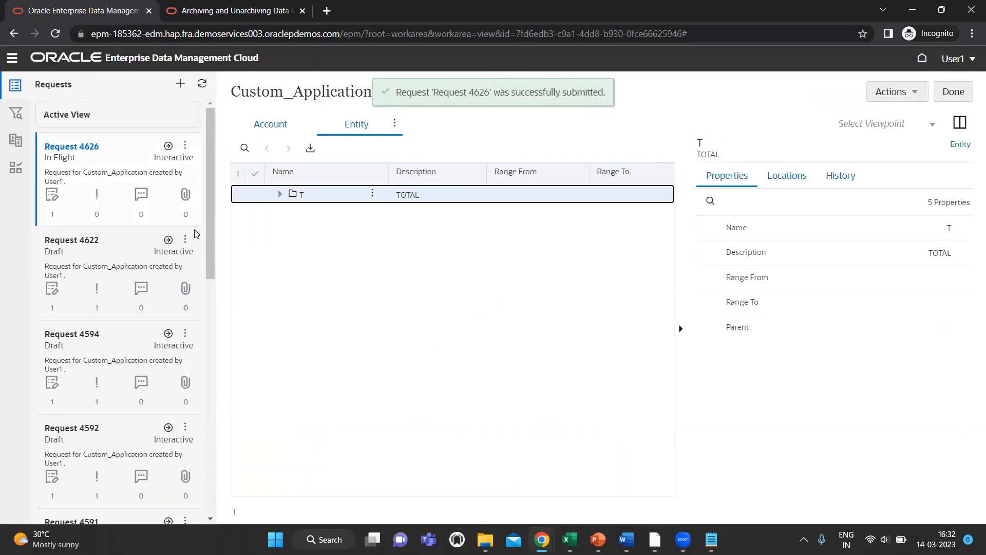
key(alt+Tab)
Step: As the approver, open Request 4626 from Requests and select pending item 155
key(Tab)
key(Tab)
key(Tab)
key(Tab)
key(Tab)
key(Tab)
key(Tab)
key(Tab)
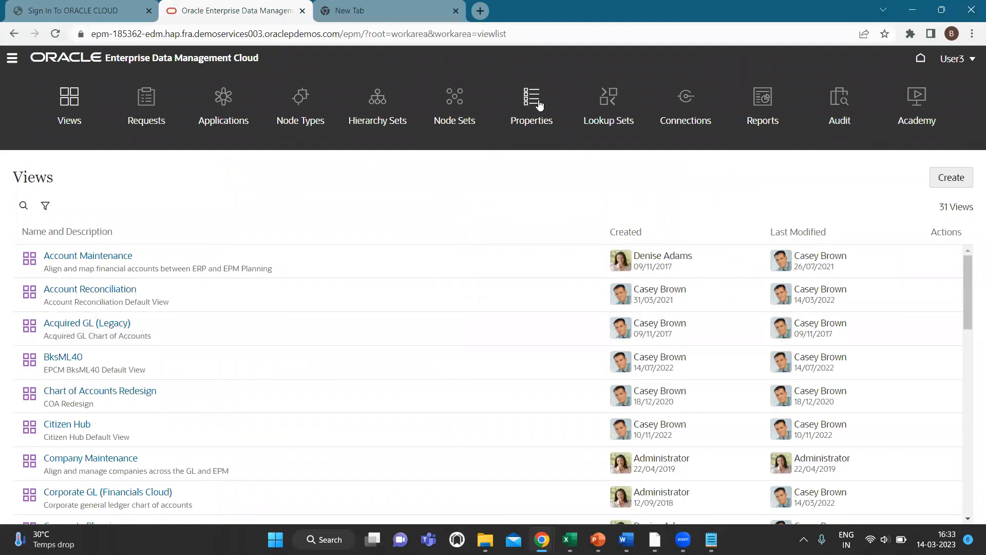
click(13, 59)
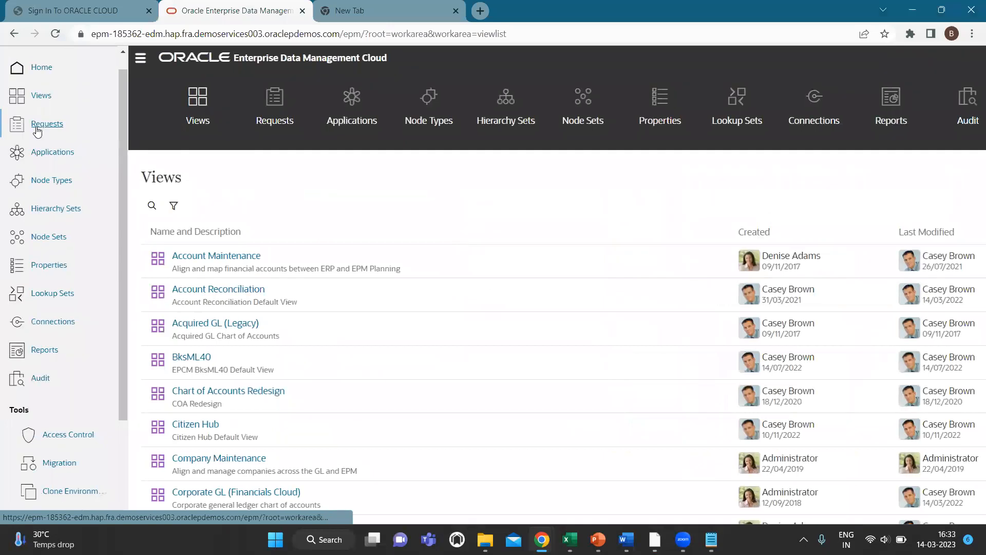
click(37, 129)
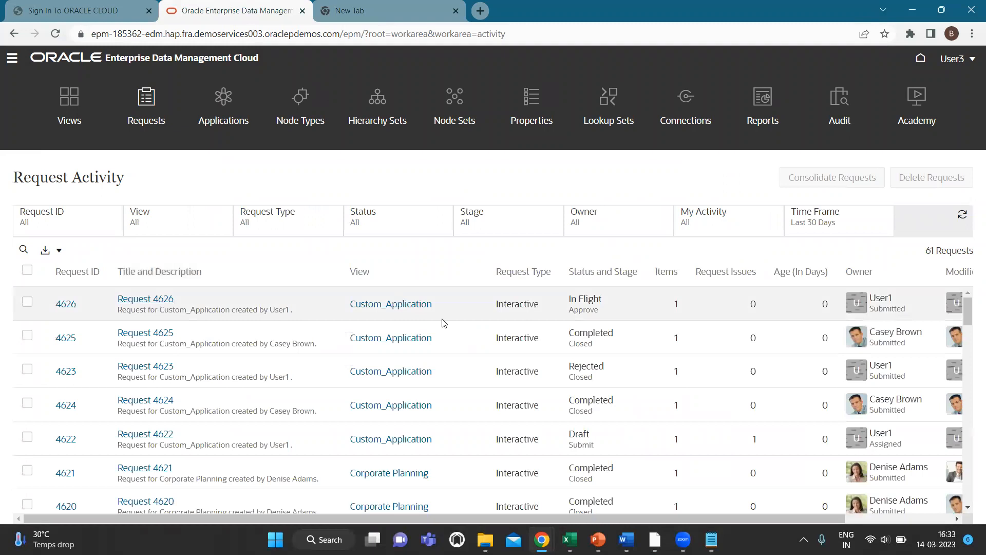
click(169, 303)
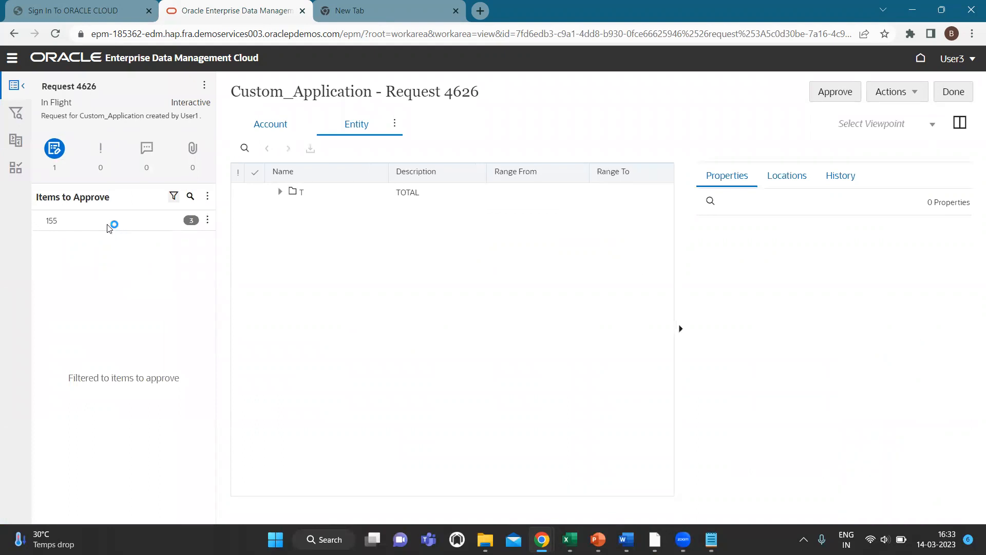
click(109, 228)
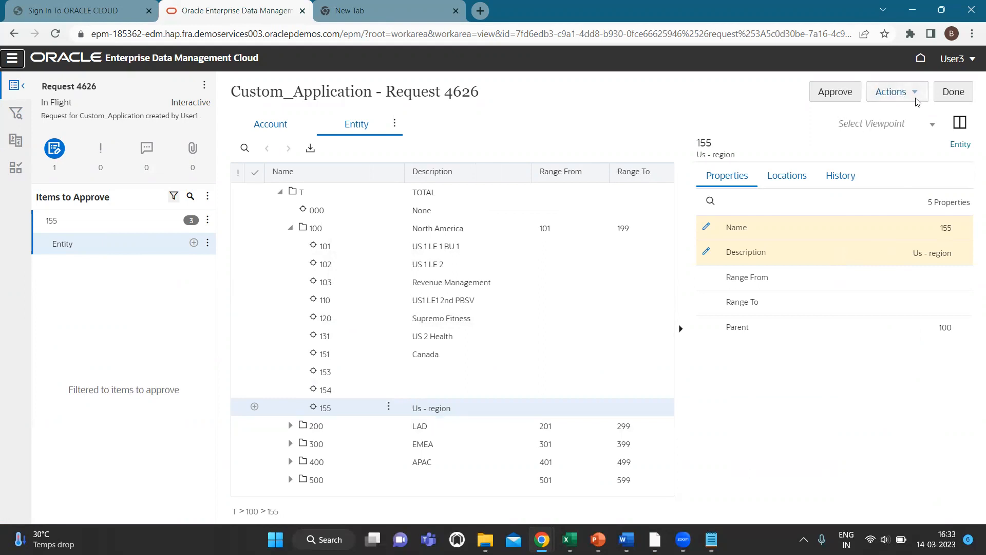
click(912, 94)
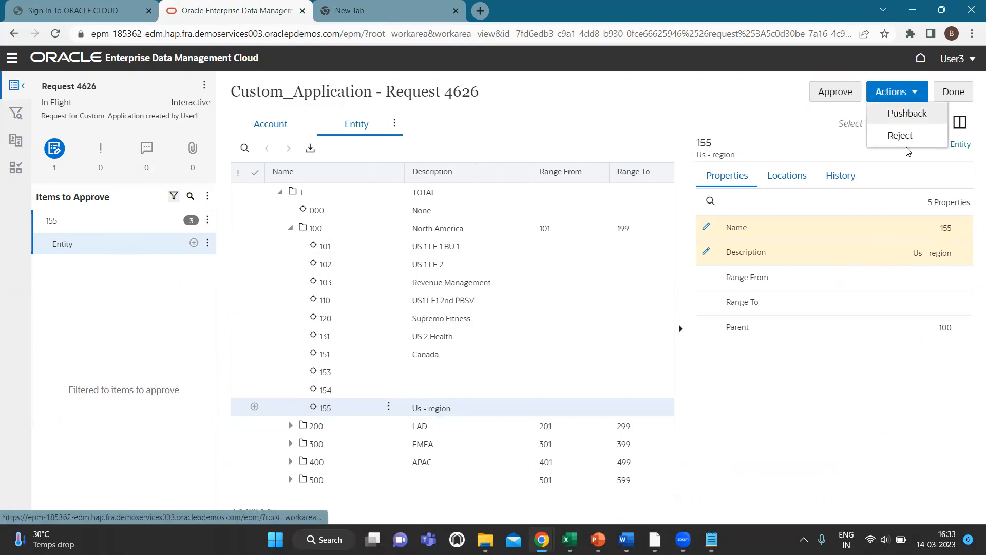
click(788, 436)
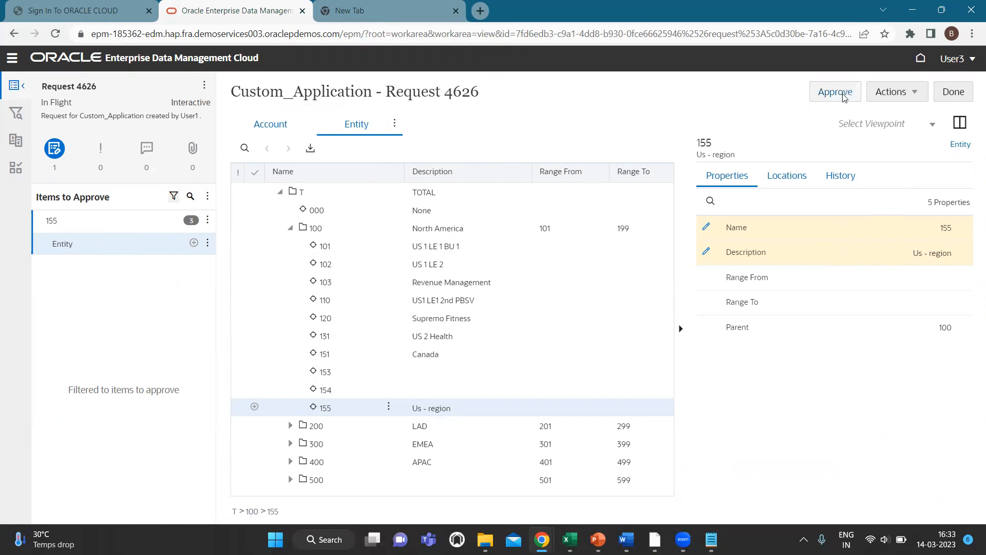
Step: Approve Request 4626 and confirm in the Approve Request dialog
click(842, 93)
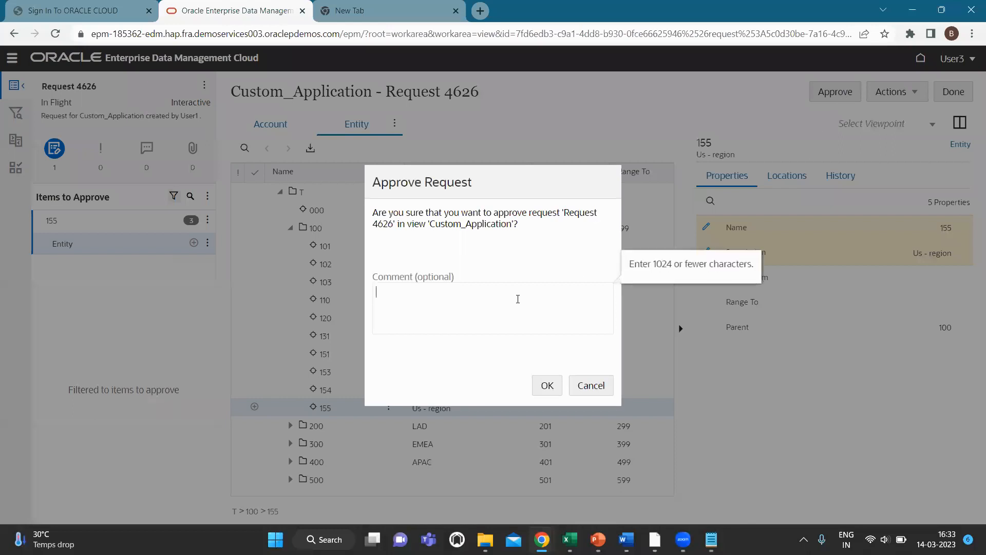
click(545, 386)
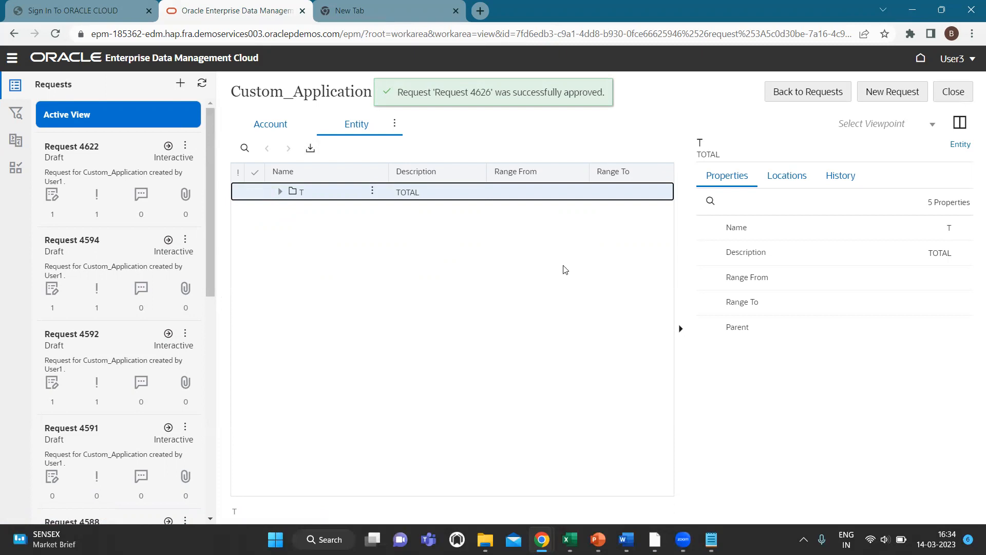
key(alt+Tab)
key(alt+Tab)
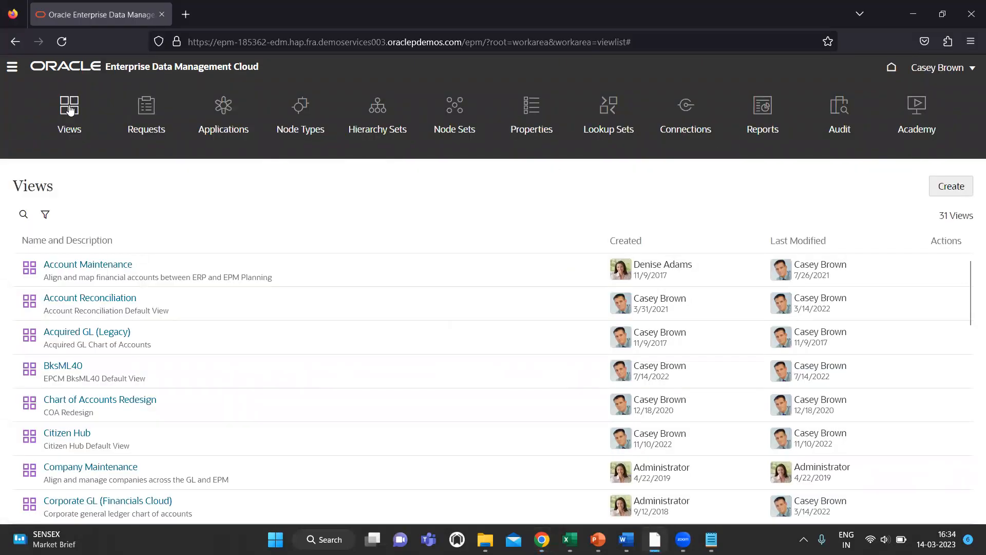
Step: Open the Custom_Application Entity hierarchy and expand T and North America (100)
scroll(192, 357, down, 3)
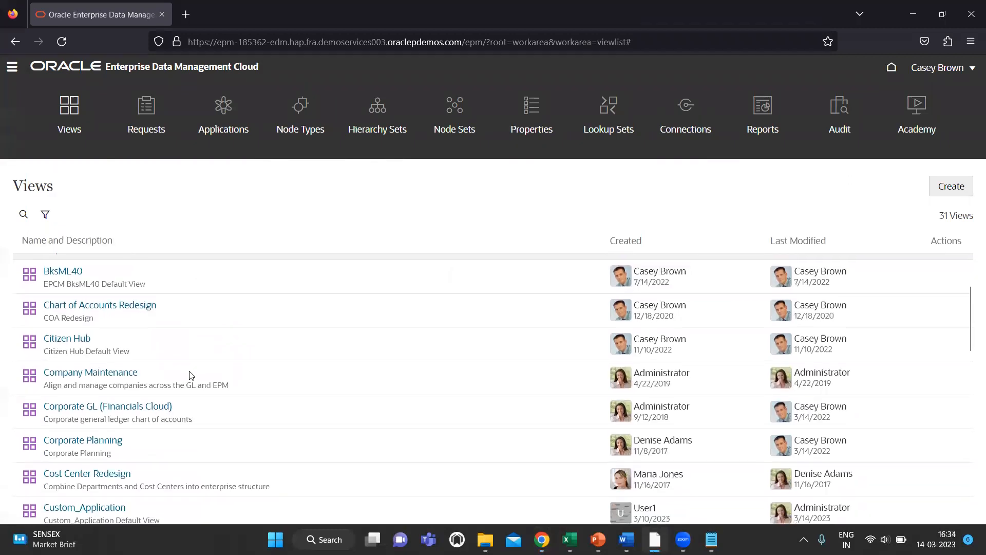
scroll(130, 417, down, 2)
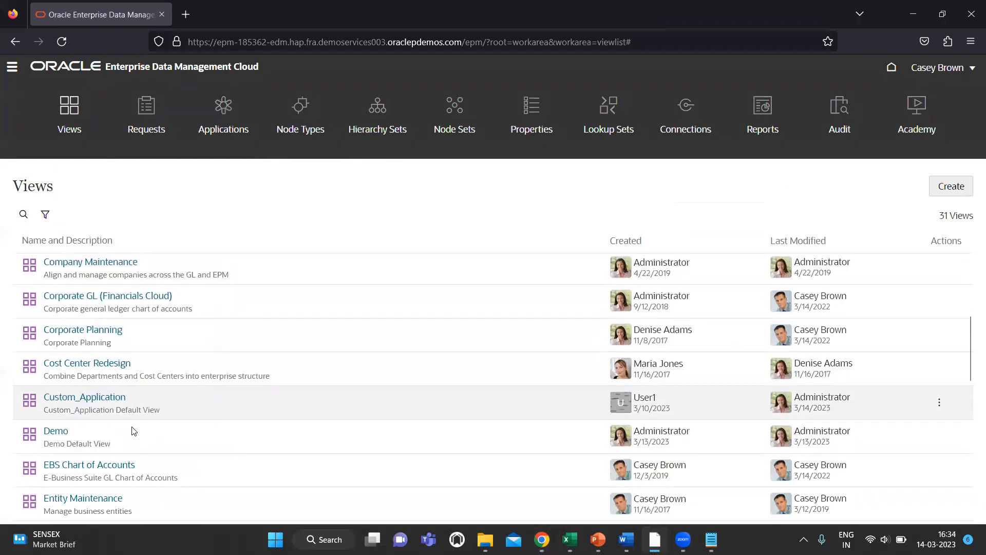
click(105, 400)
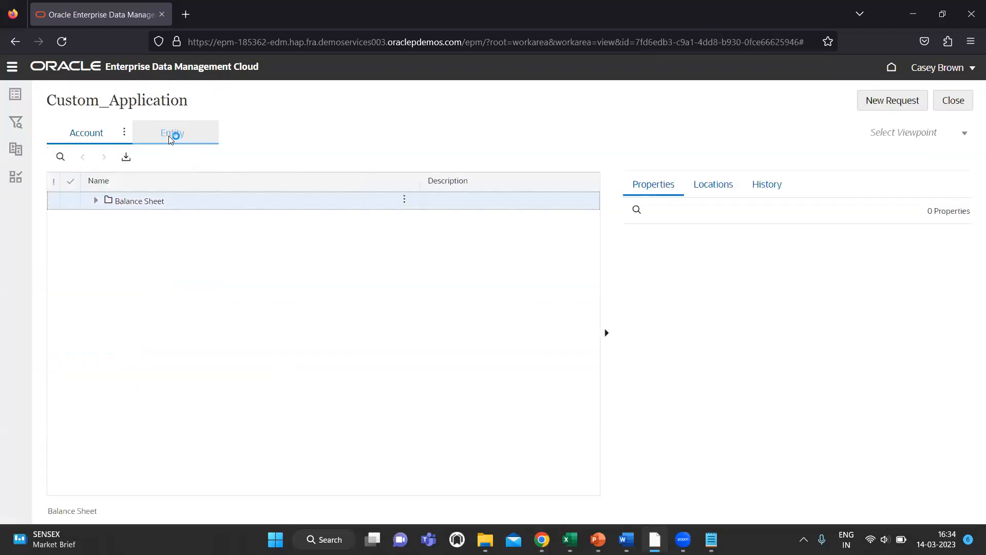
click(172, 135)
click(210, 132)
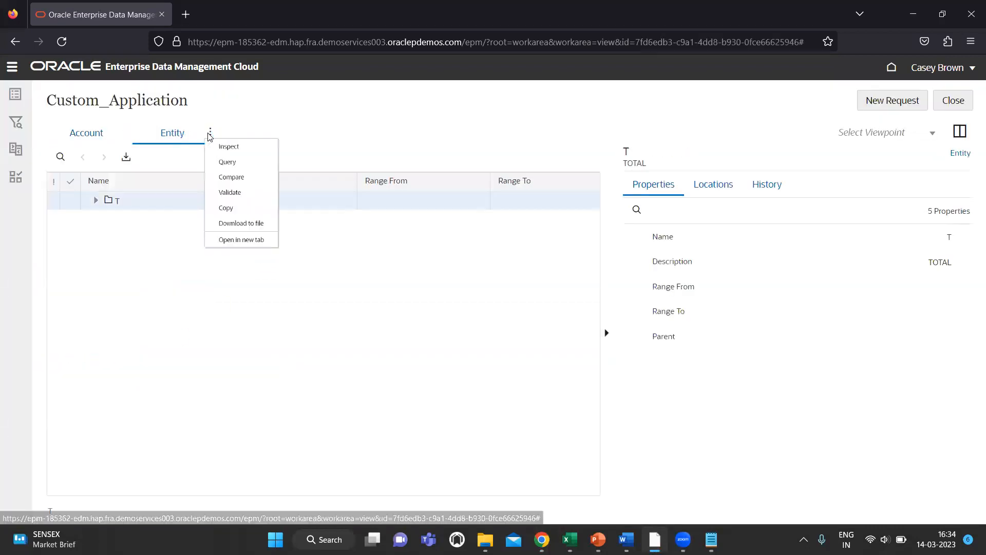
click(96, 200)
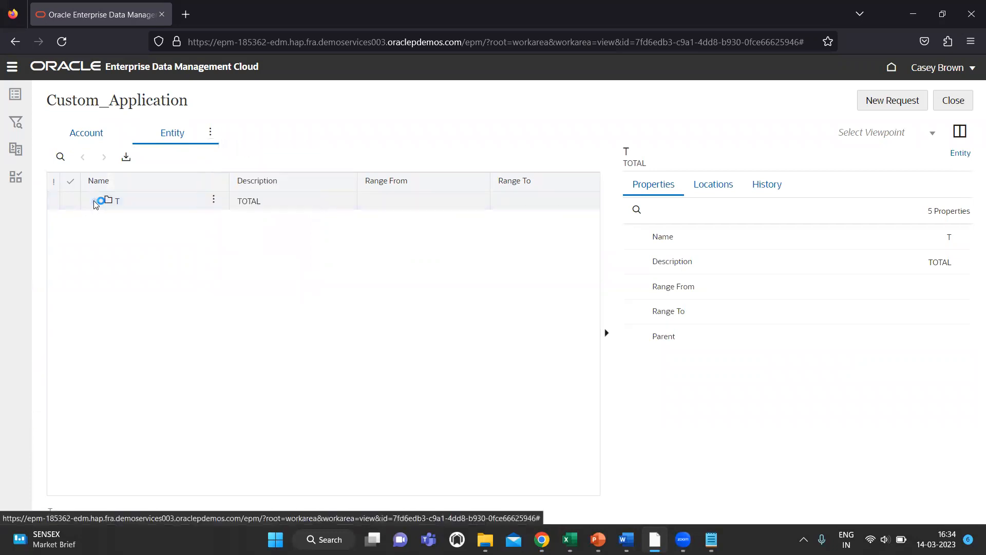
click(106, 237)
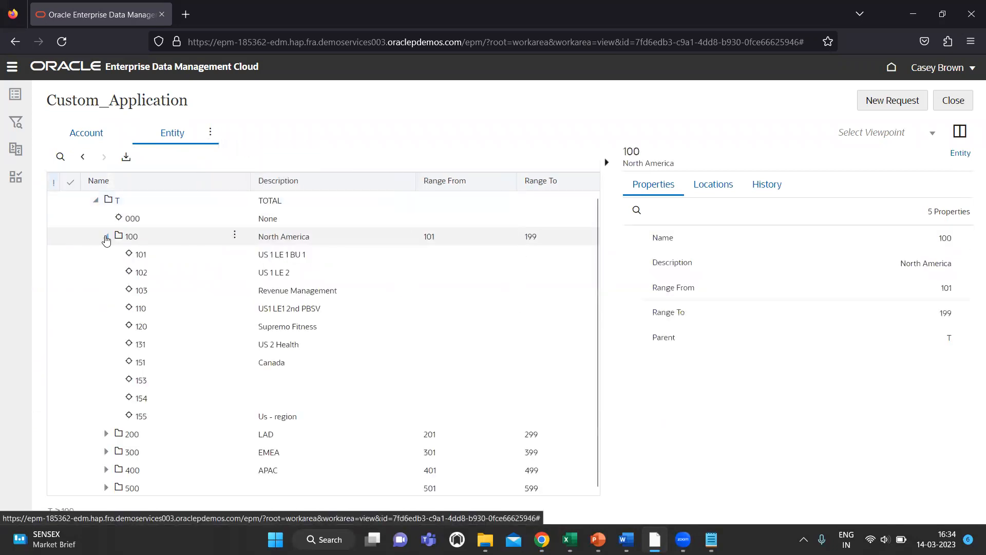
Step: Rename entity 100 to 156 in a new request, leaving Request 4627 as a draft
click(896, 103)
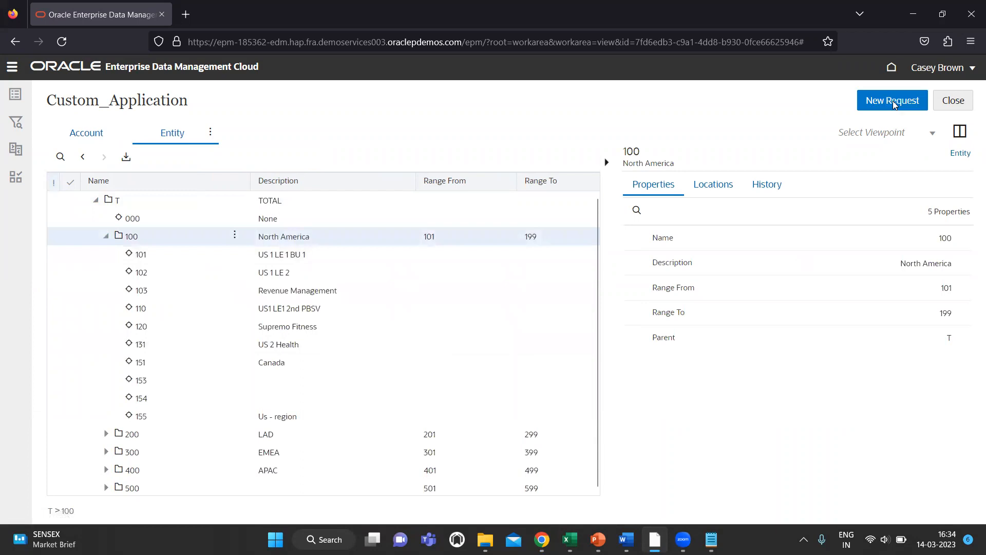
click(883, 244)
click(885, 238)
text(156)
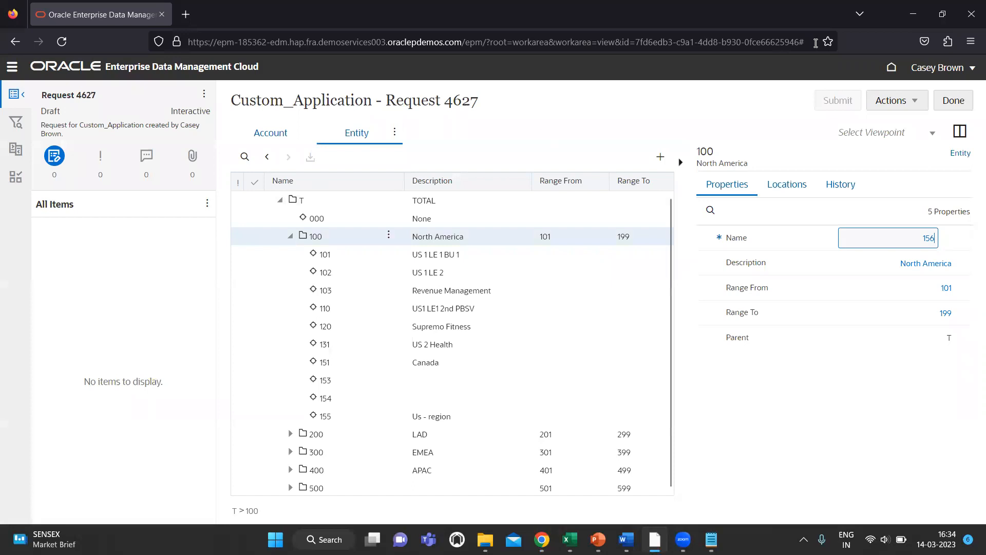
click(975, 103)
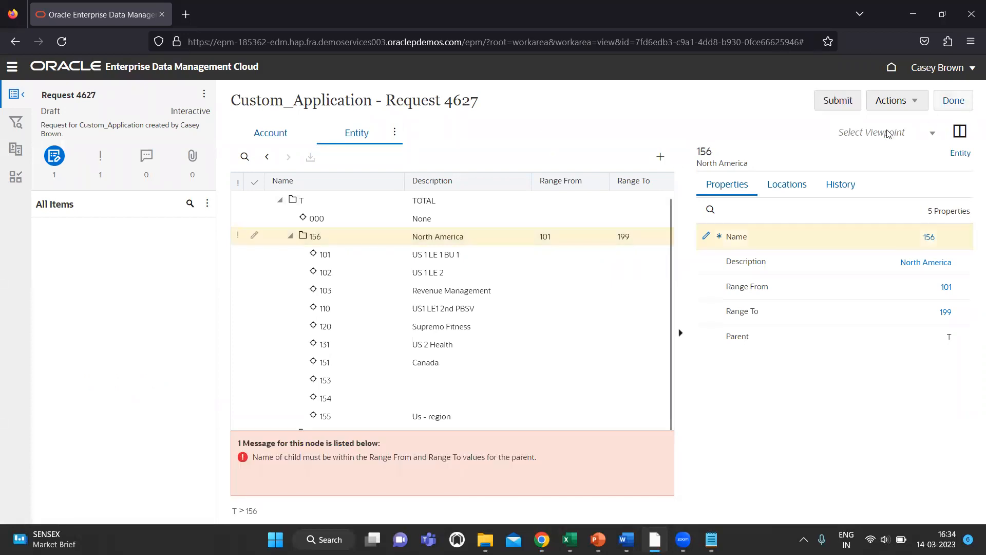
click(964, 105)
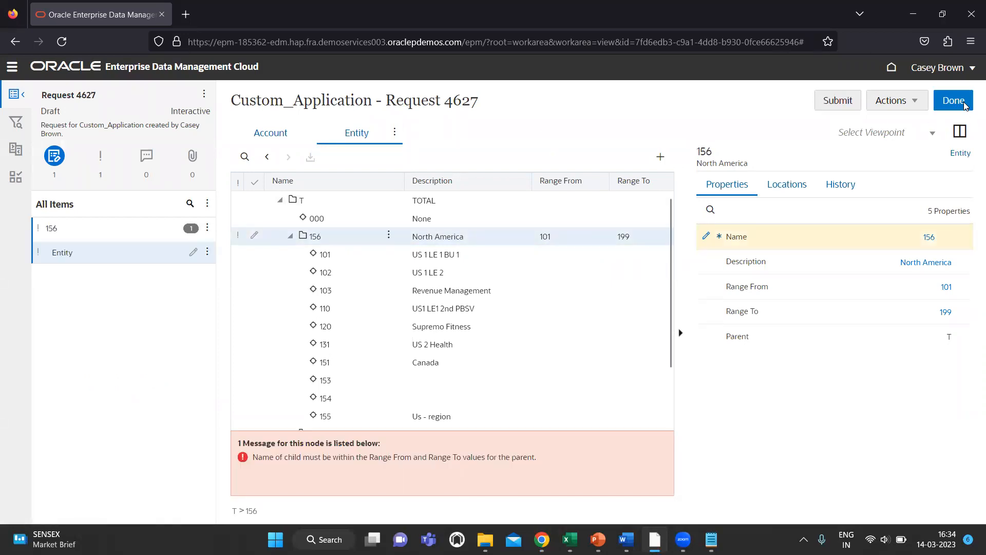
click(894, 103)
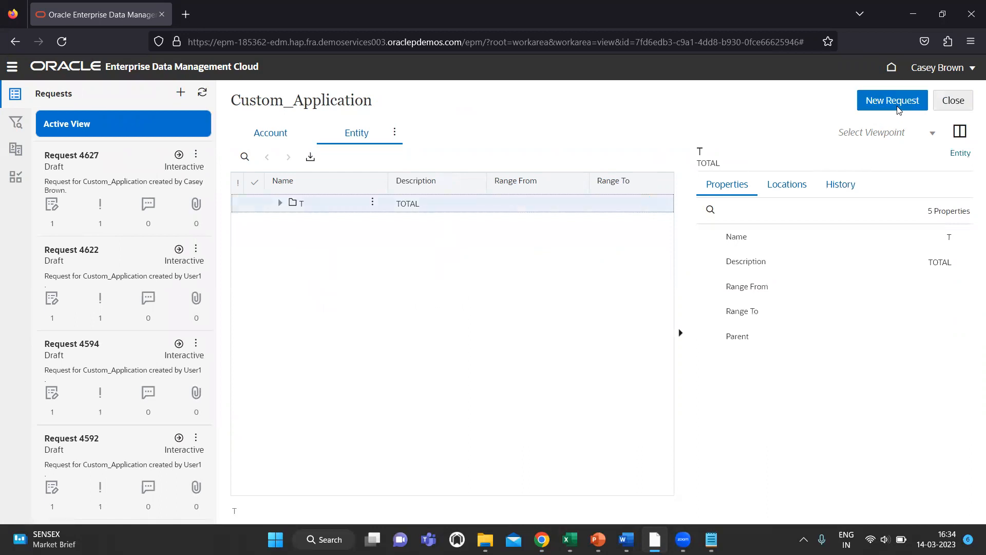
Step: Add child entity 156 with description 'Canada - Region' under node 100 and submit Request 4628
click(280, 203)
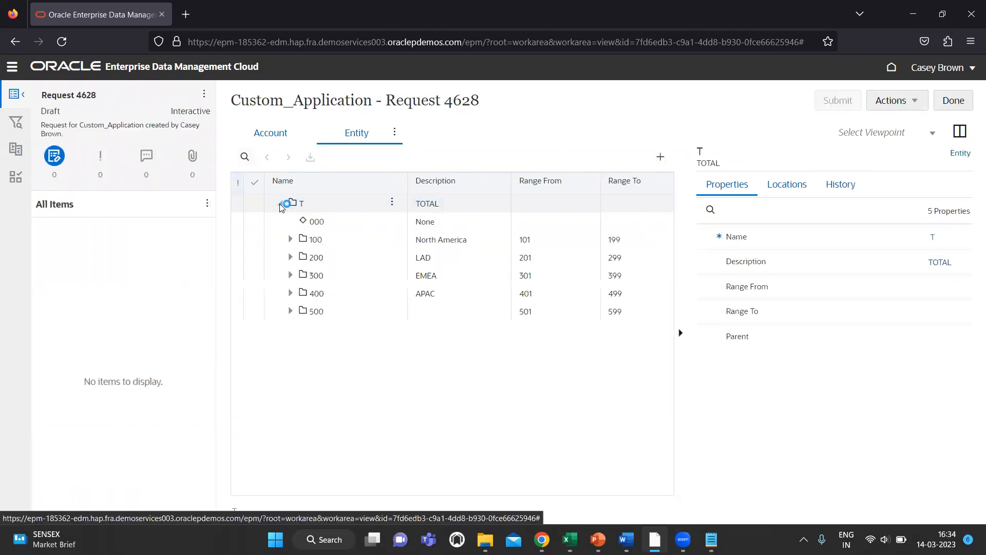
click(294, 241)
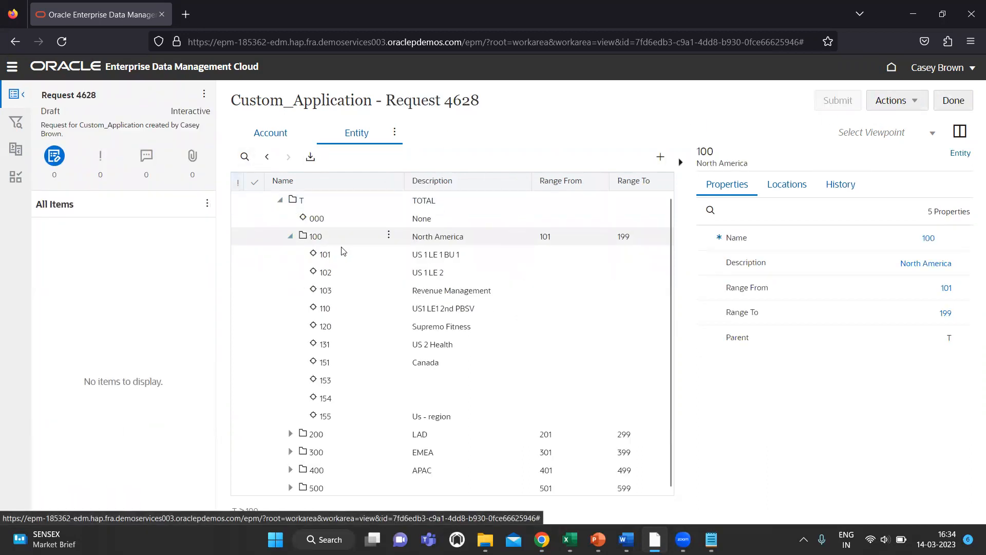
click(389, 235)
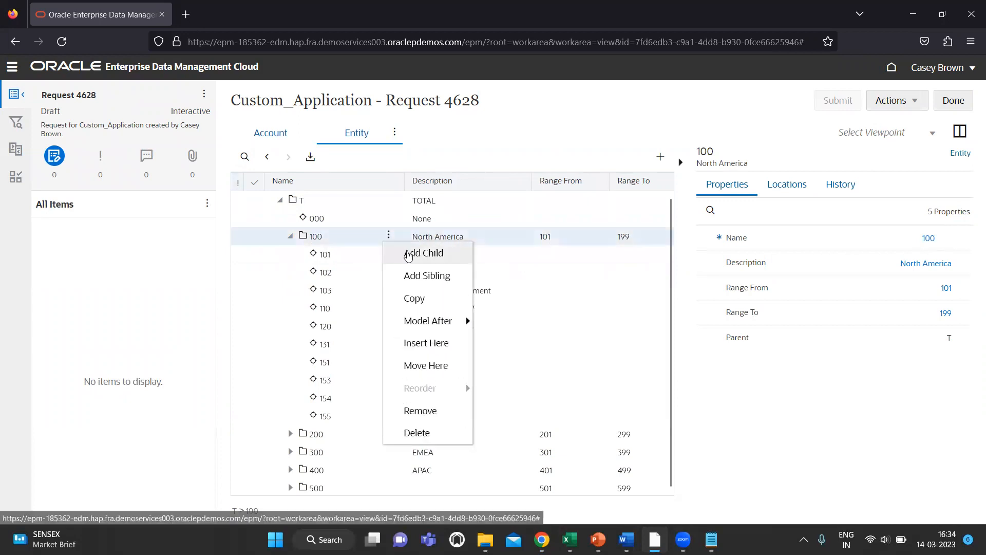
click(423, 252)
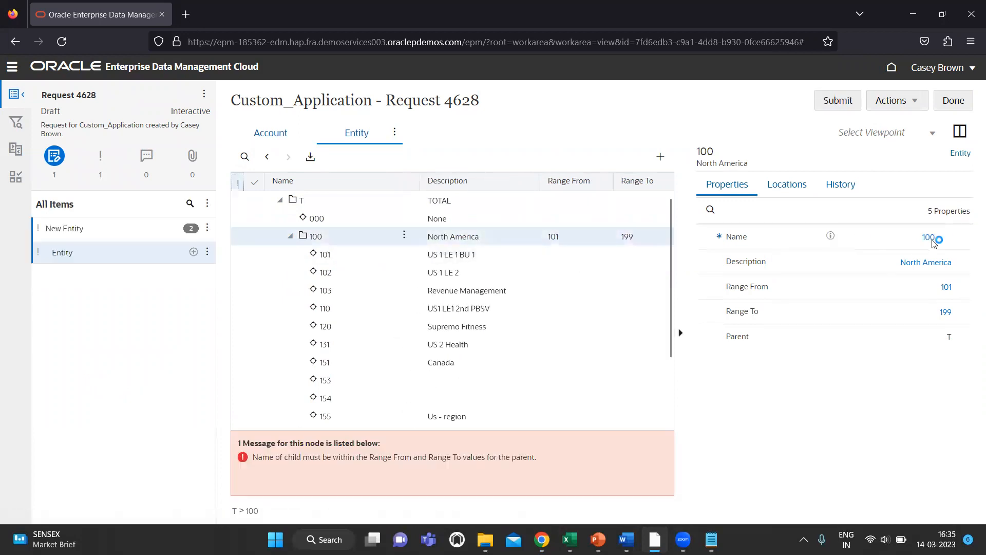
triple_click(891, 238)
text(156)
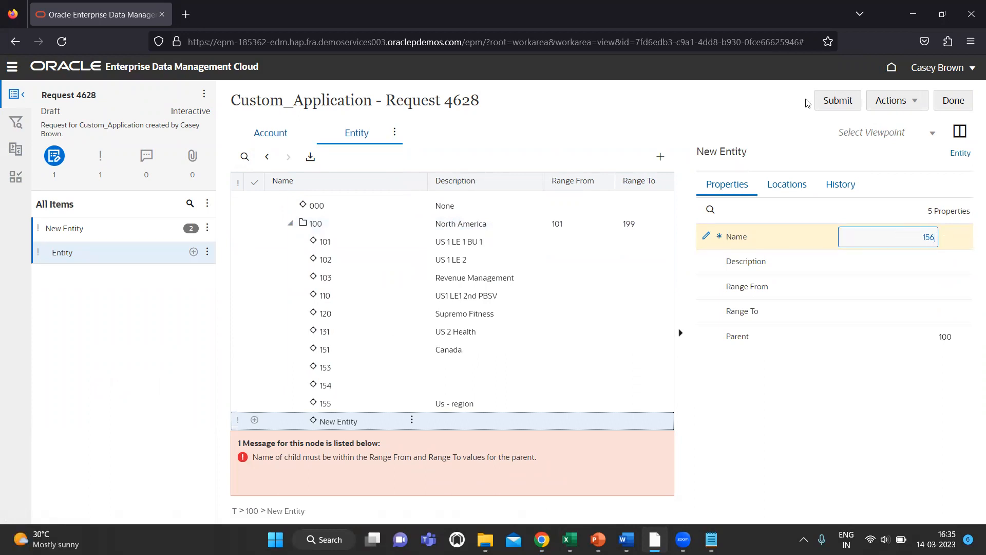
click(766, 116)
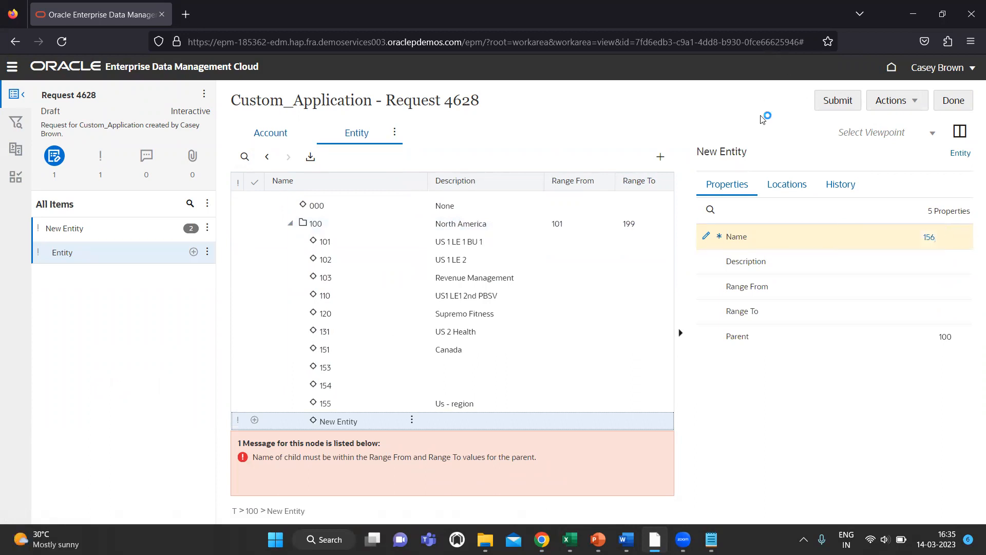
click(916, 266)
text(Canad)
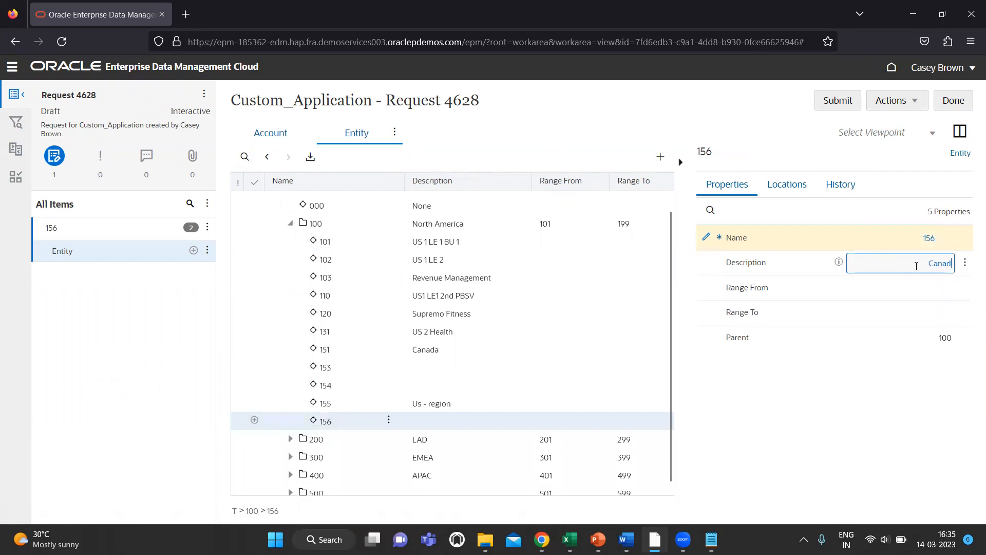
text(a - Region)
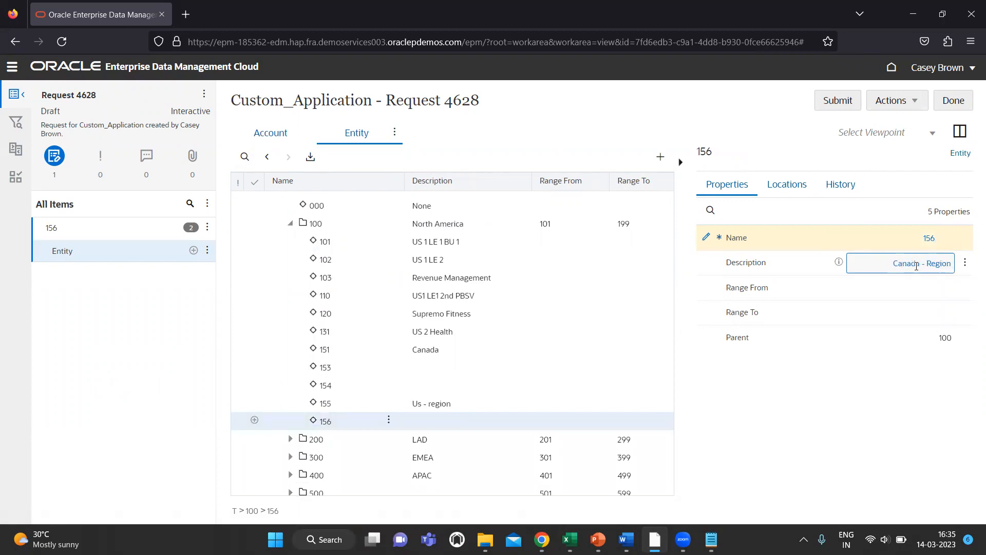
click(766, 118)
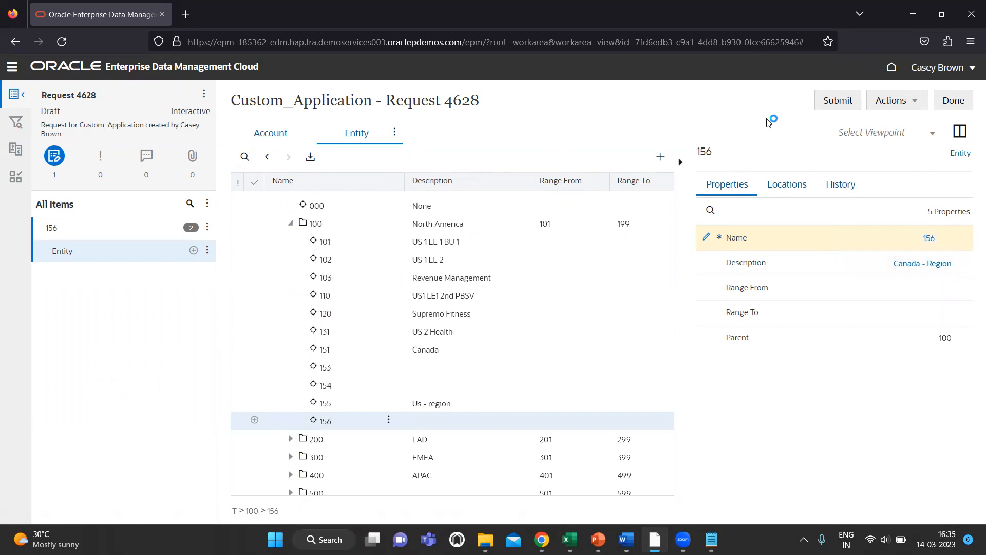
click(837, 101)
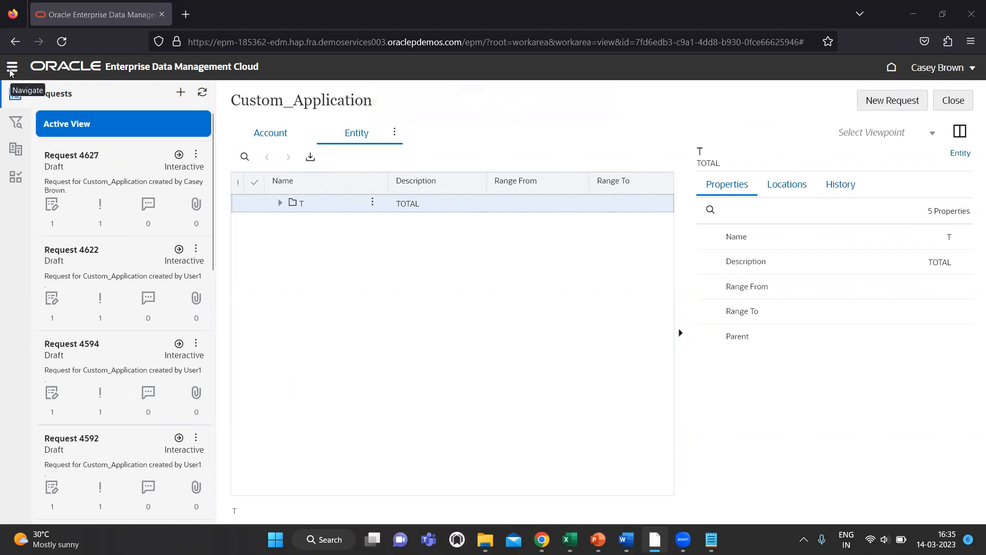
Step: In the approver's session, view Request Activity showing Request 4628 completed without approval
key(alt+Tab)
key(alt+Tab)
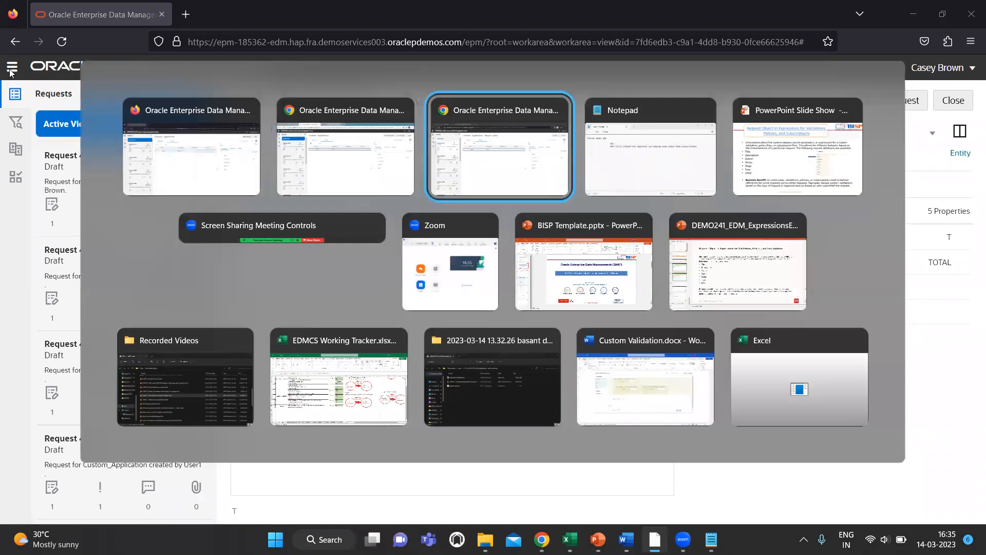
key(alt+Tab)
key(alt+Tab)
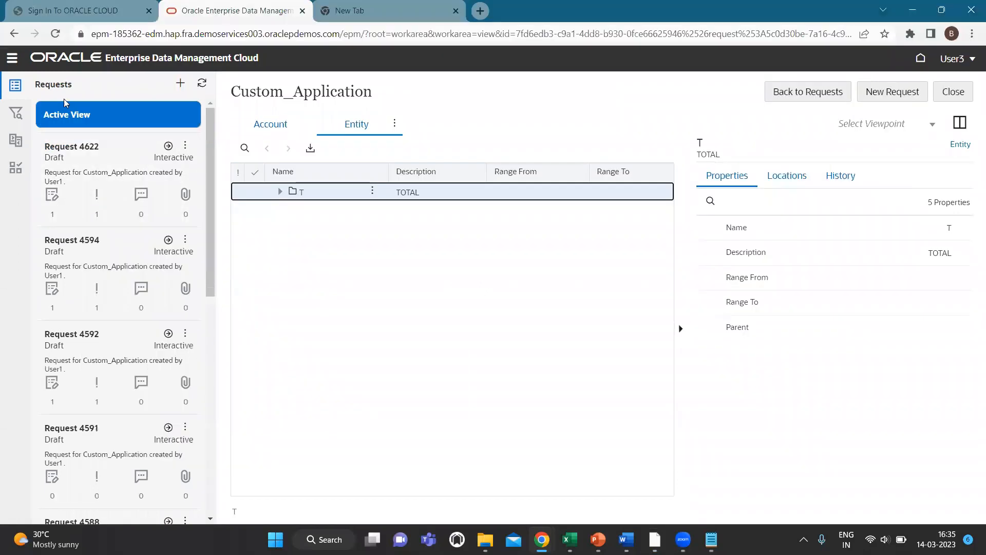
click(12, 58)
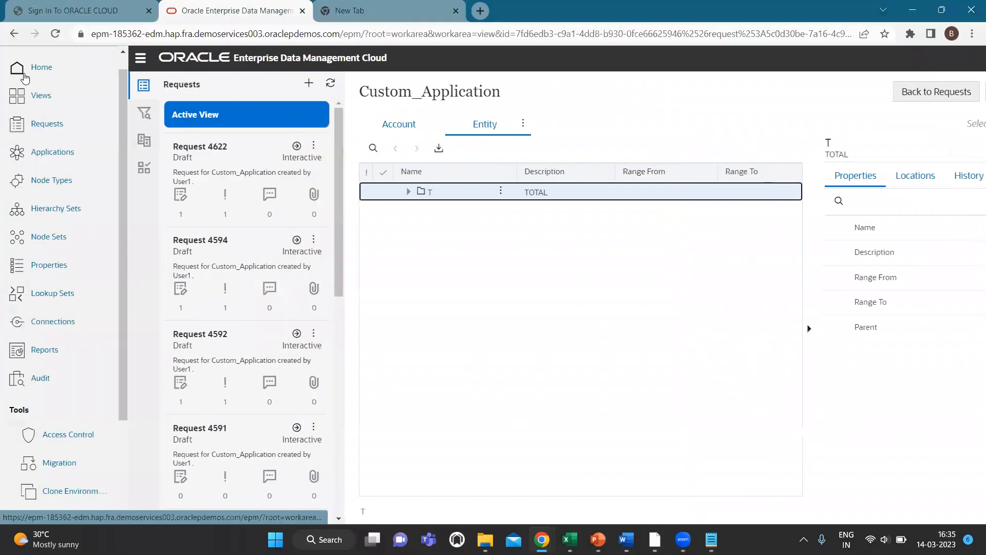
click(57, 124)
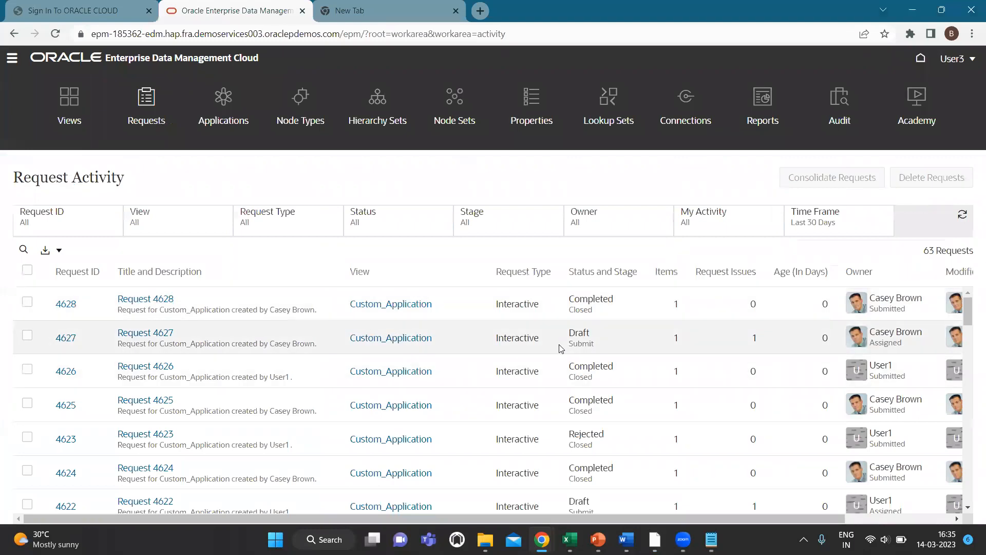
Step: Bring the BISP Template PowerPoint deck to the front
key(alt+Tab)
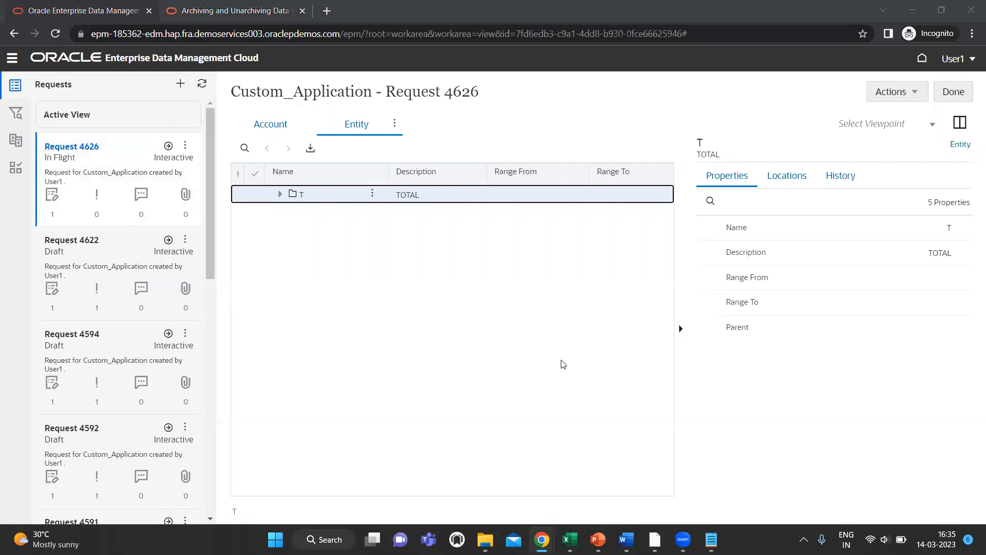
key(alt+Tab)
key(Tab)
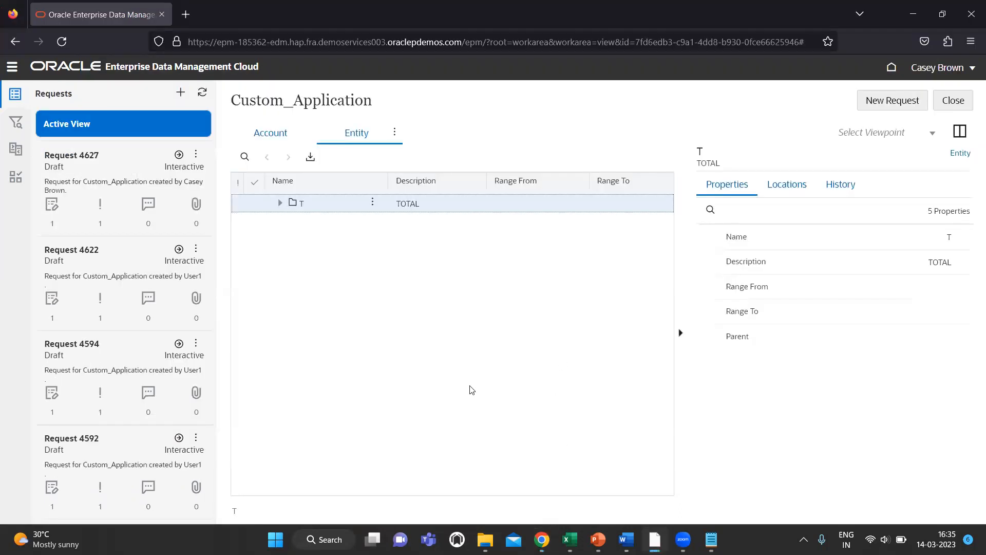
key(alt+Tab)
key(Tab)
key(Tab)
key(Tab)
key(Tab)
key(Tab)
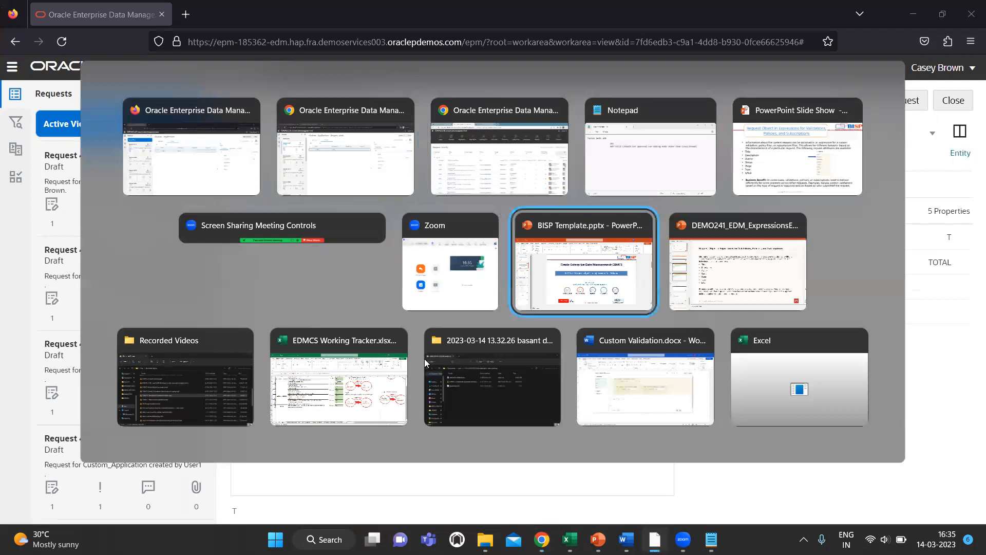
key(alt+Tab)
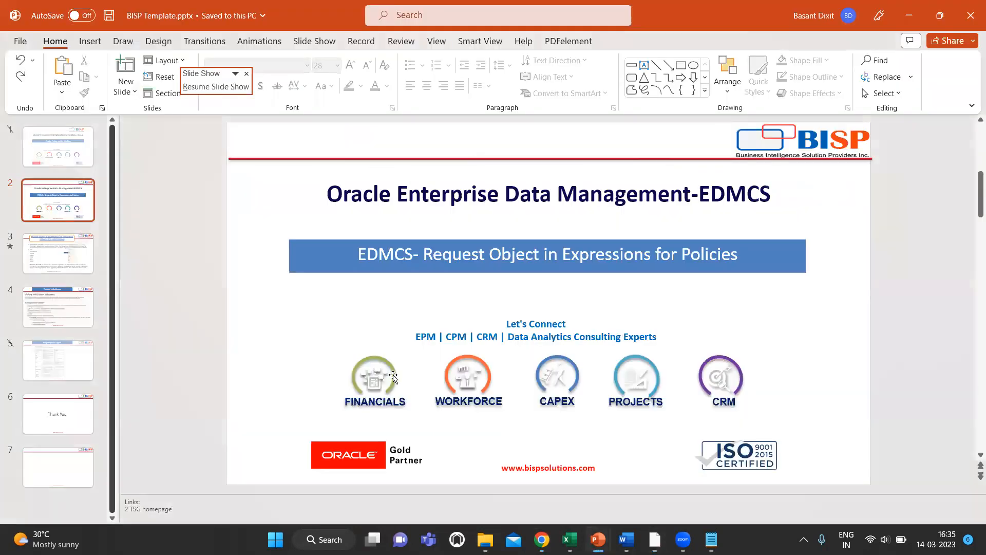
Step: Present the 'EDMCS- Request Object in Expressions for Policies' title slide as a full-screen slide show
key(alt+Tab)
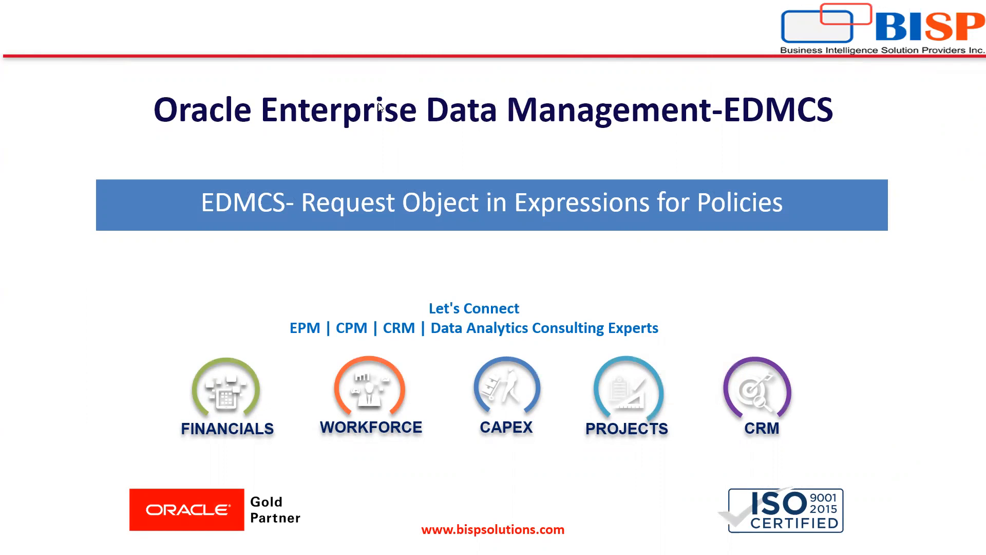
click(765, 260)
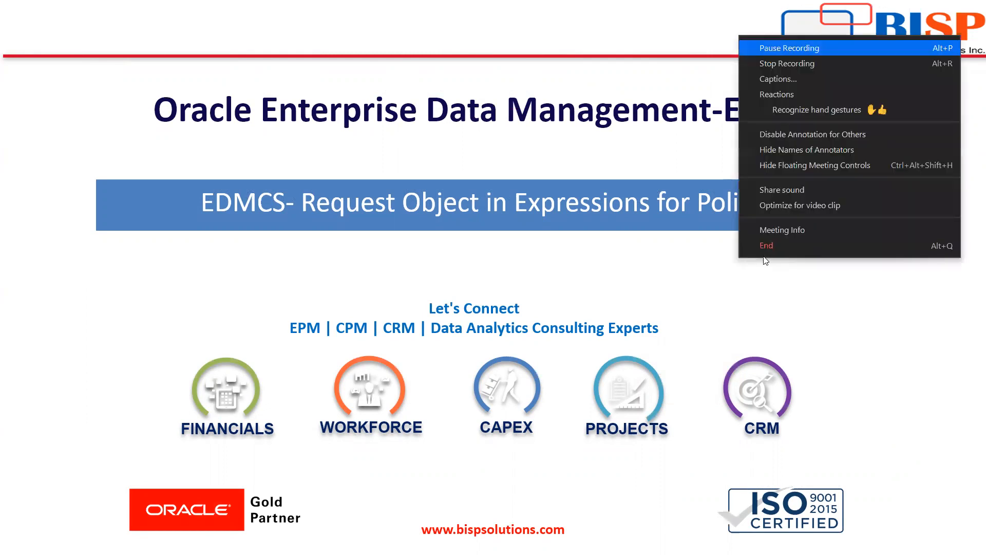